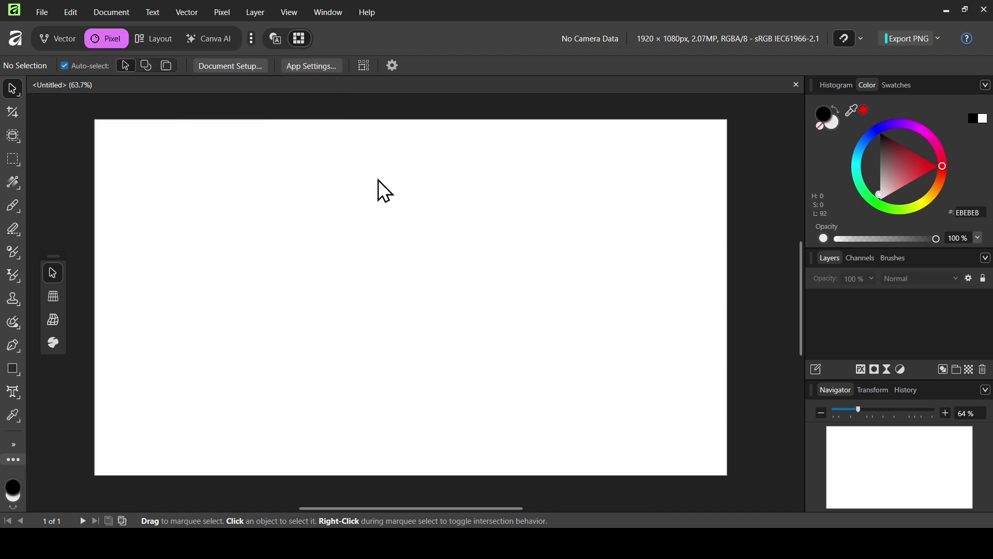
Add a new fill layer covering the canvas and set its colour to white
left_click(223, 13)
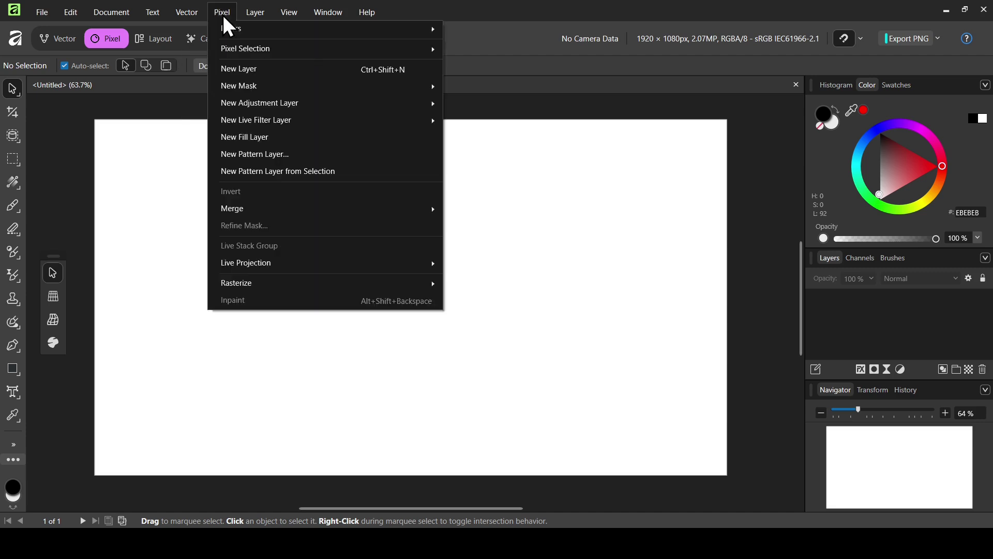
left_click(246, 139)
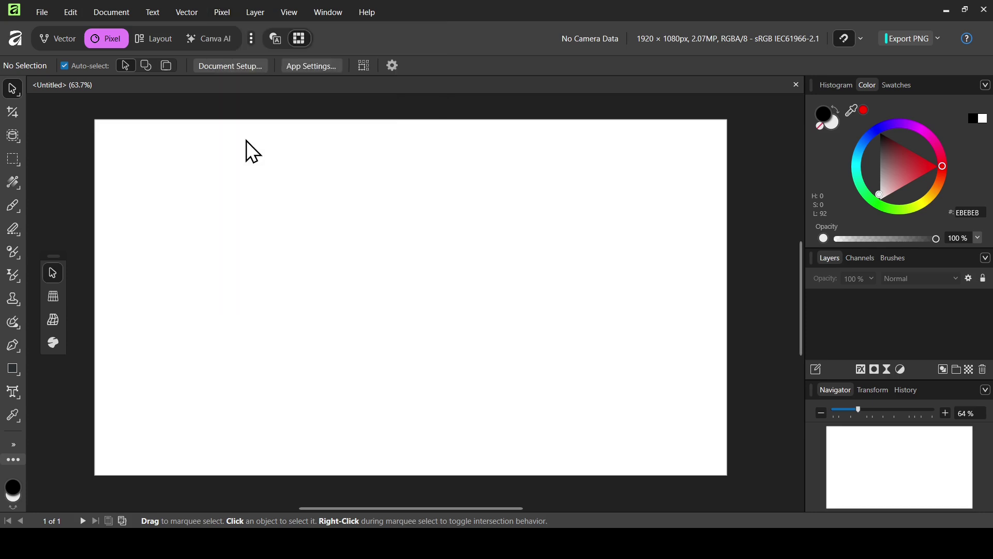
left_click_drag(880, 167, 876, 224)
left_click(13, 90)
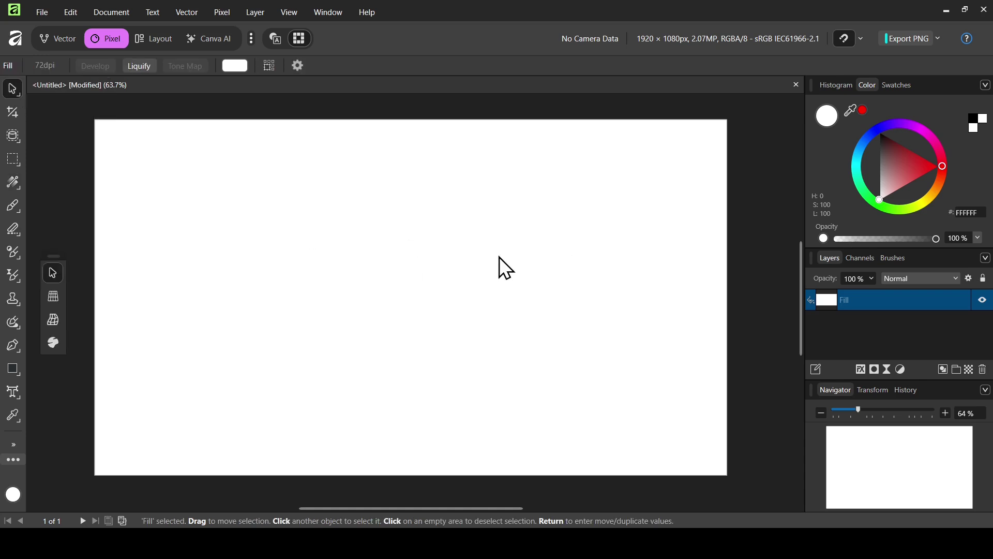
Rasterize the Fill layer into a Pixel layer
left_click(223, 13)
mouse_move(304, 291)
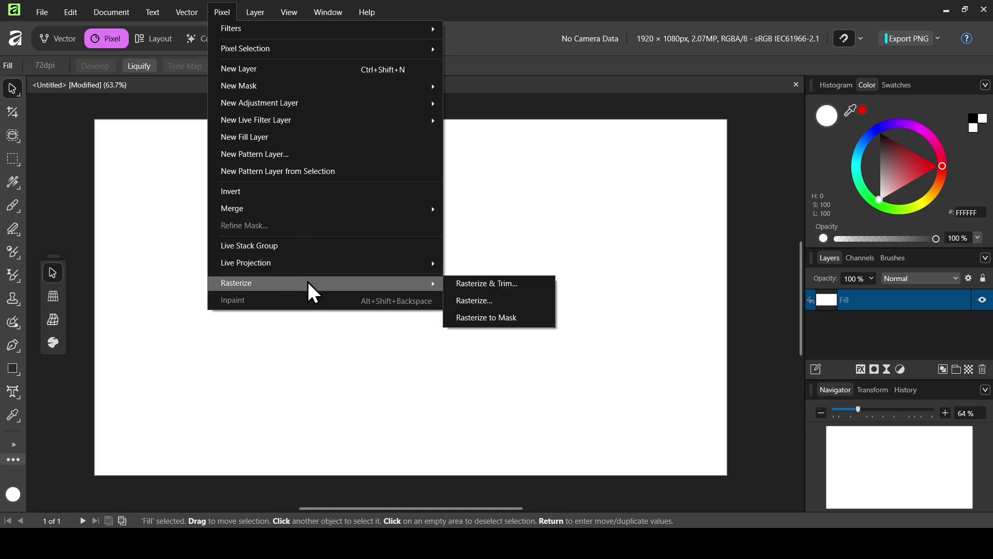
left_click(506, 303)
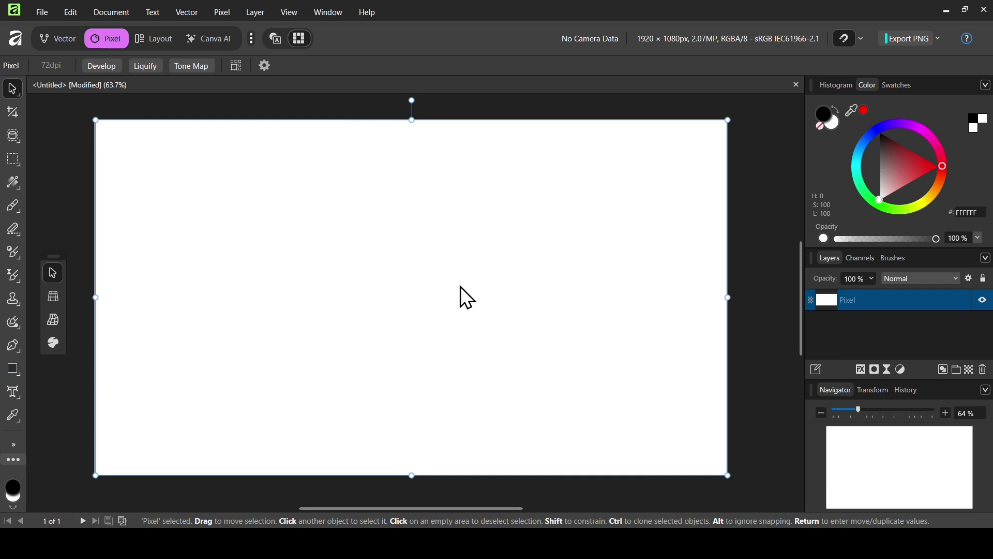
Add a horizontal guide at 50 % in the Guides dialog and close it
left_click(287, 12)
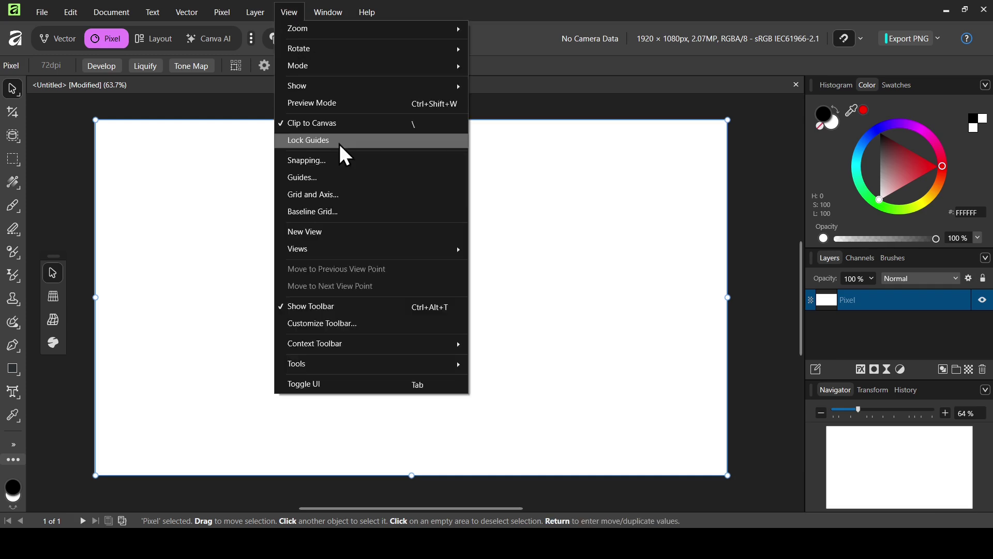
left_click(343, 178)
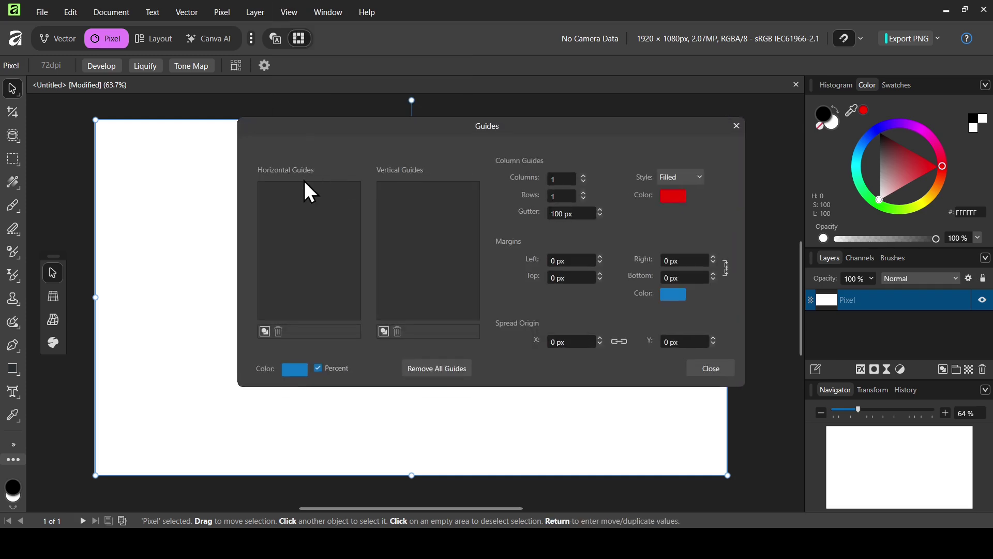
left_click(265, 331)
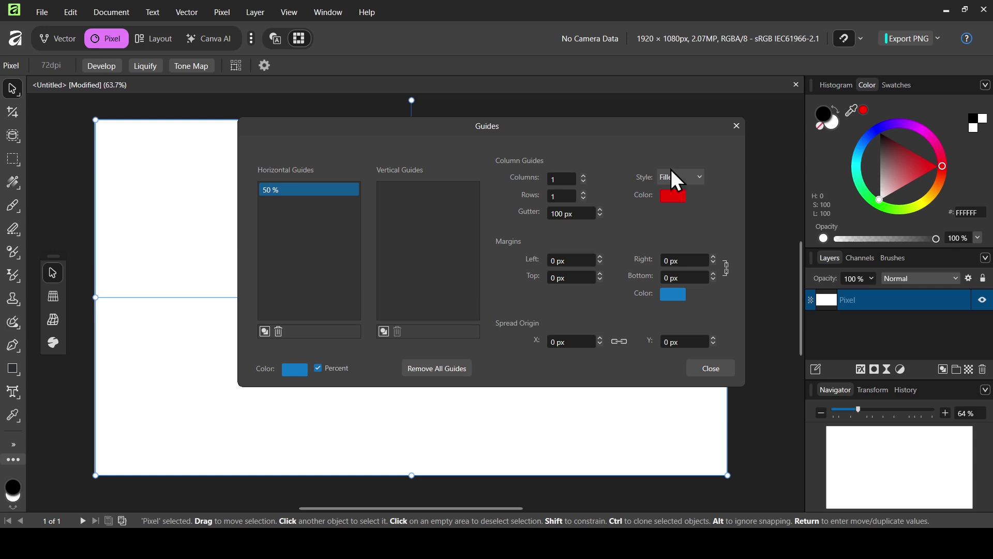
left_click(735, 128)
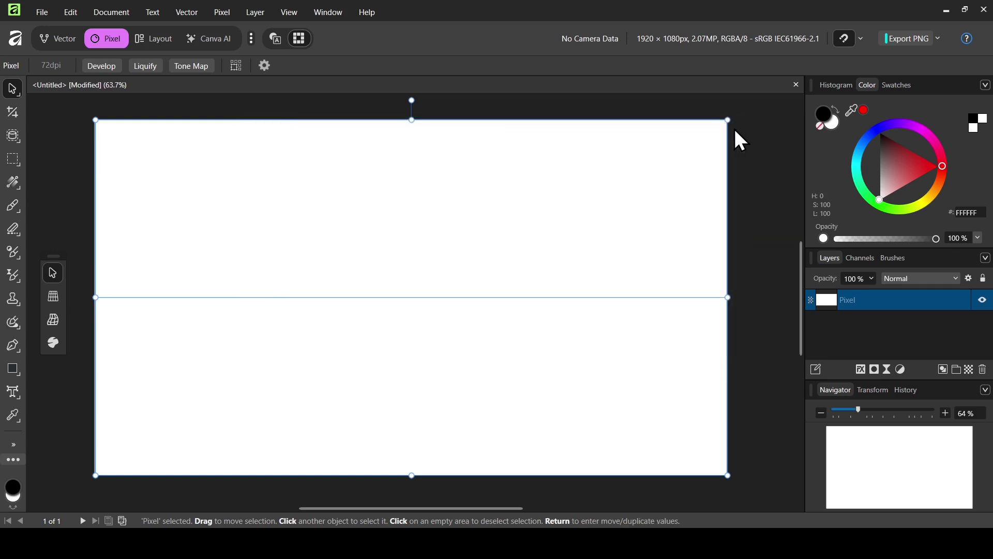
Select the top half of the canvas above the guide with the Rectangular Marquee Tool
left_click(11, 160)
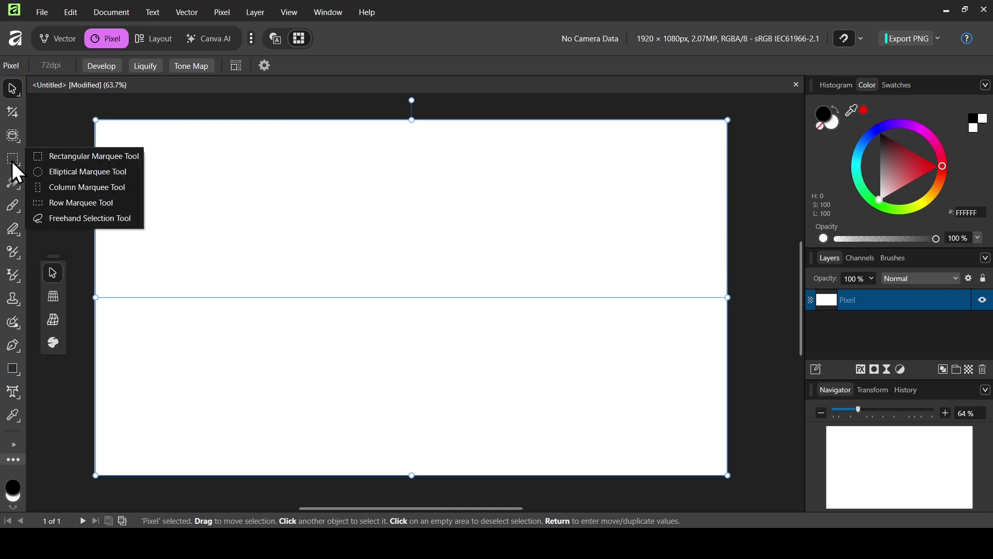
left_click(92, 156)
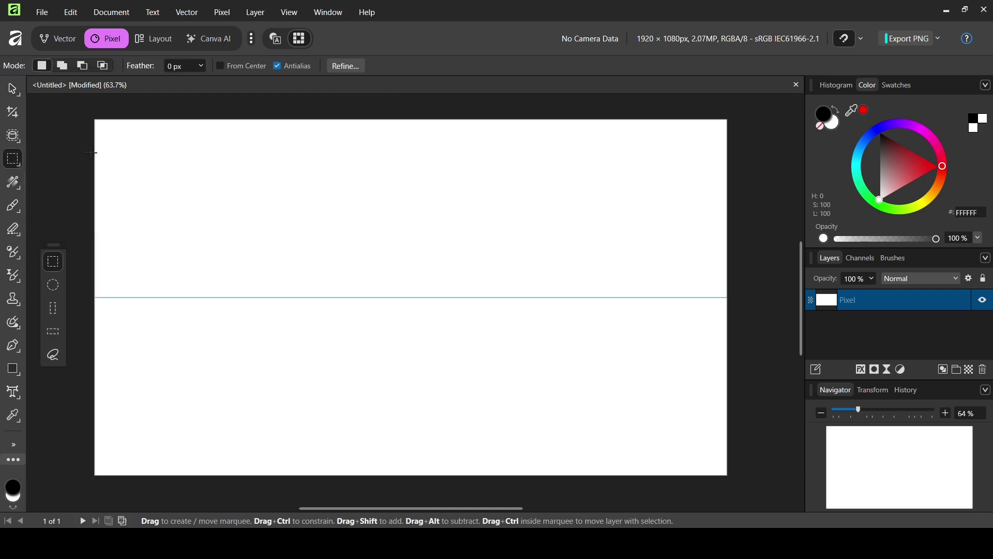
left_click_drag(68, 106, 745, 302)
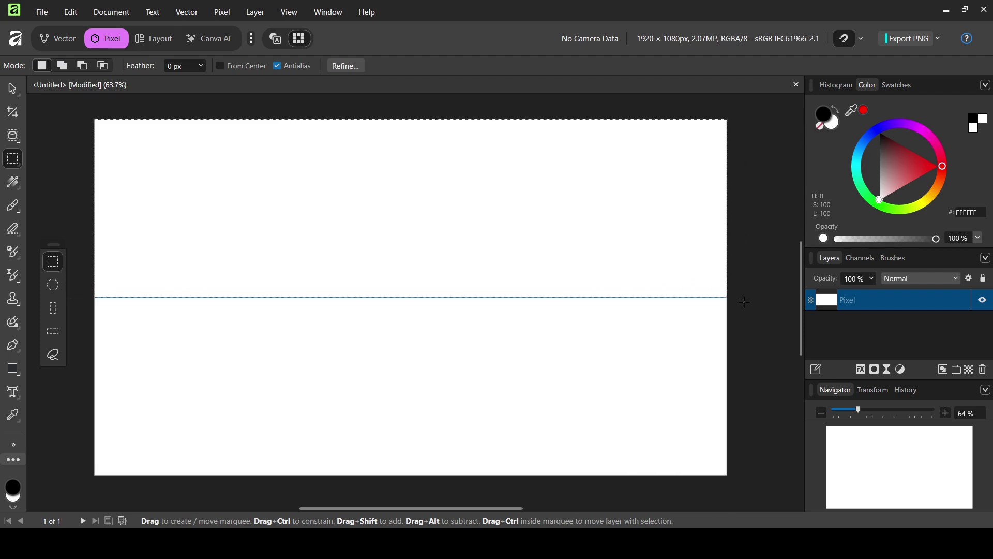
left_click(860, 38)
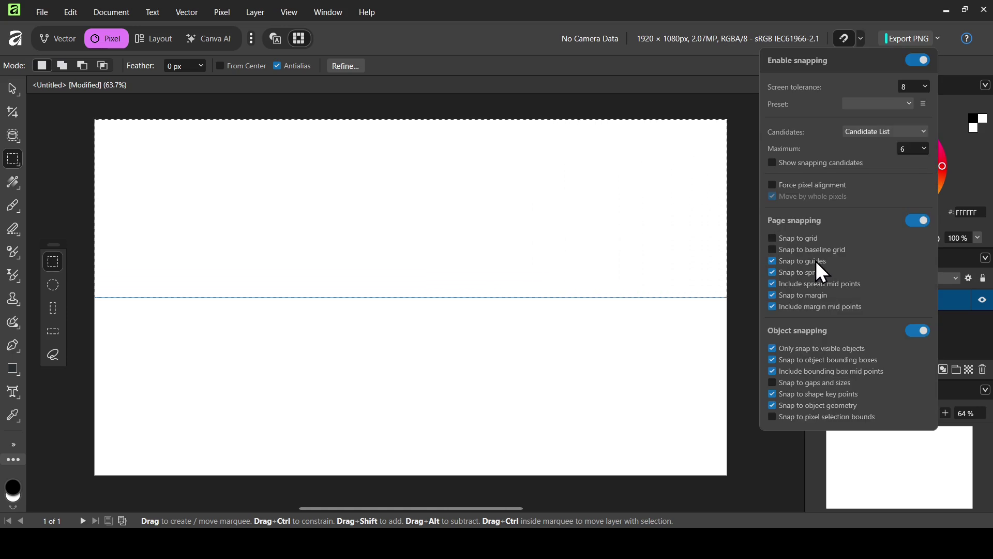
left_click(707, 13)
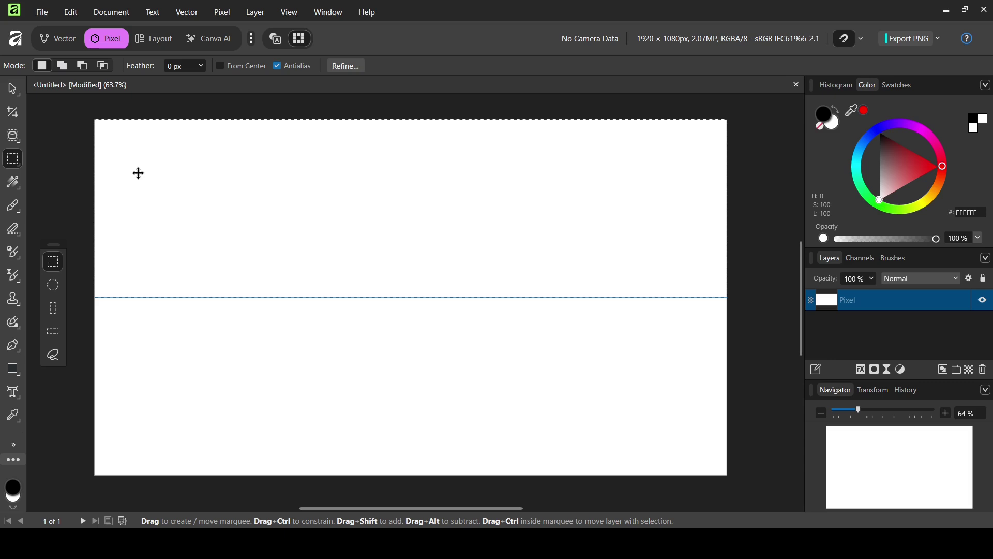
Flood fill the selected top half with blue 009CFF
mouse_move(13, 190)
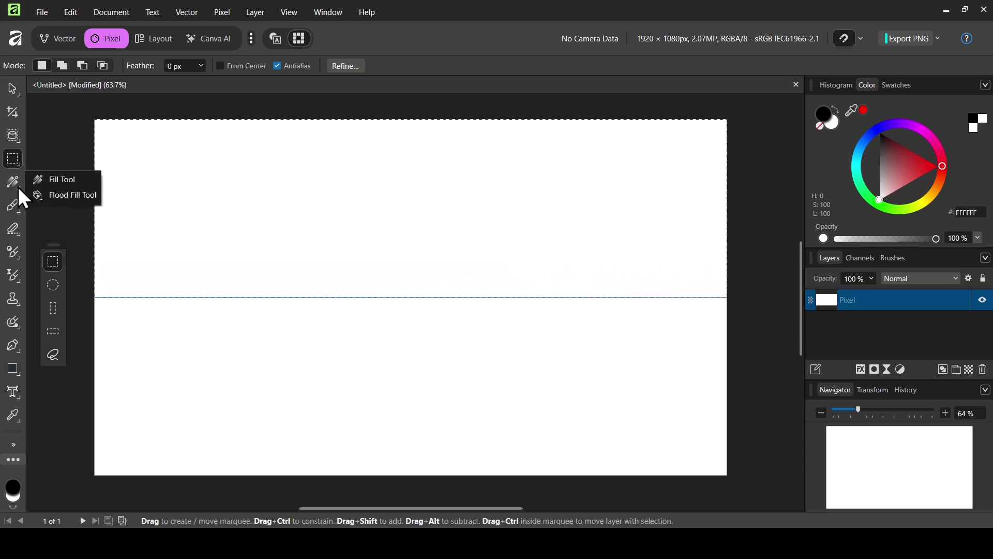
left_click(71, 198)
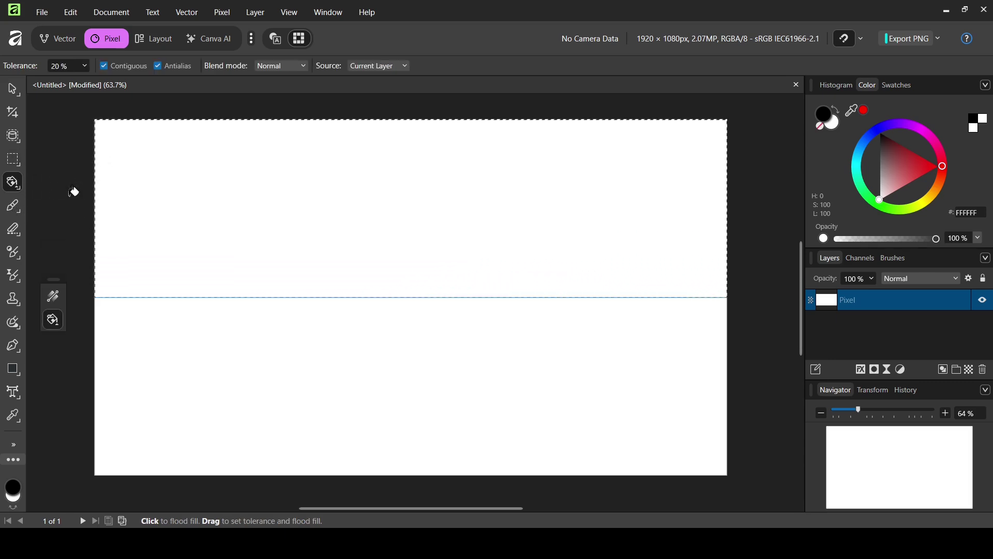
left_click(858, 153)
left_click(860, 150)
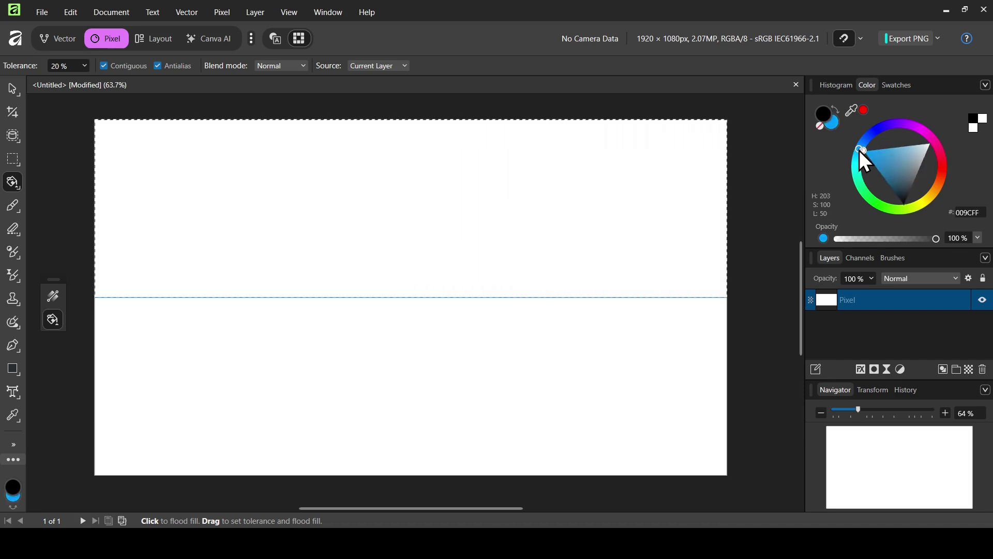
left_click(550, 187)
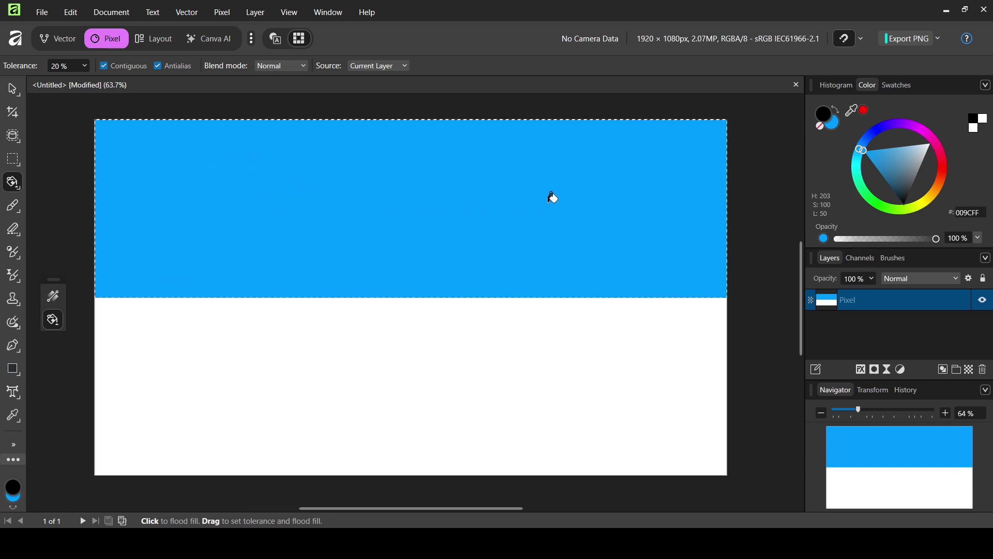
Deselect the filled top-half selection
left_click(224, 13)
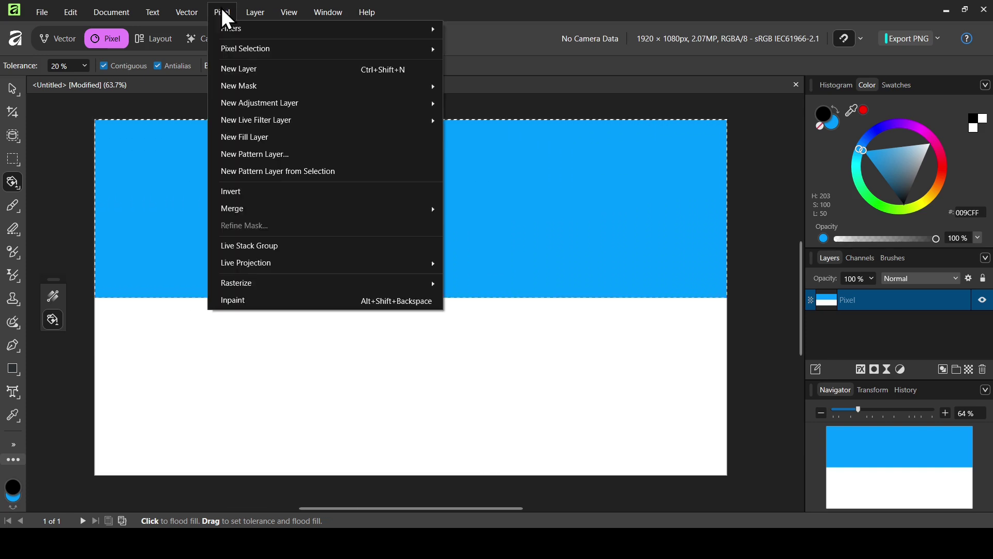
mouse_move(245, 49)
left_click(488, 65)
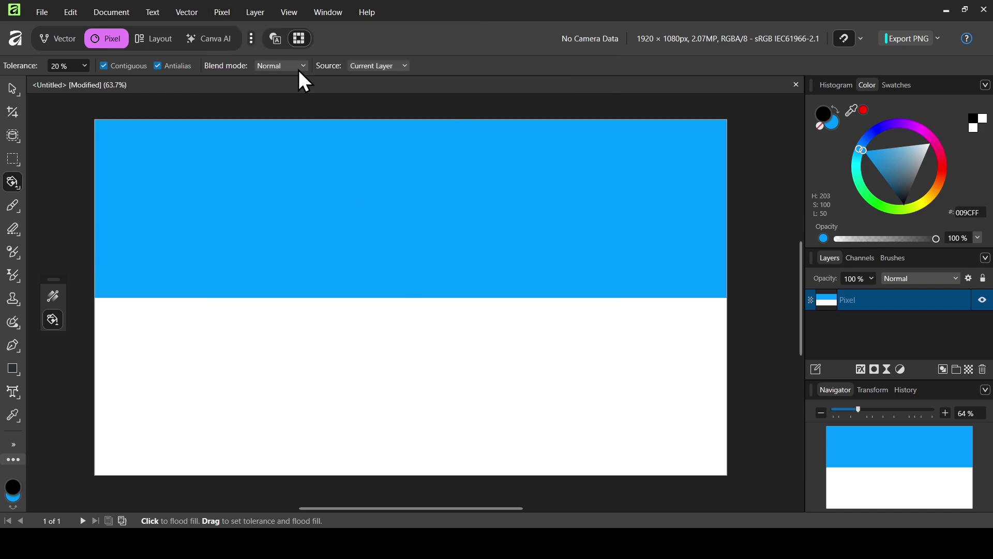
Remove the 50 % horizontal guide and bring up the text tool choices
left_click(296, 13)
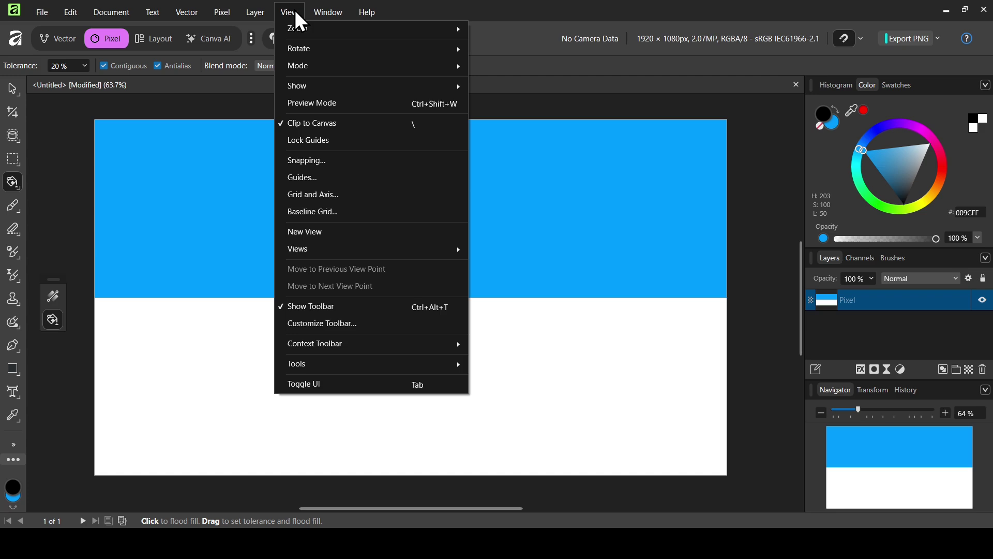
left_click(325, 178)
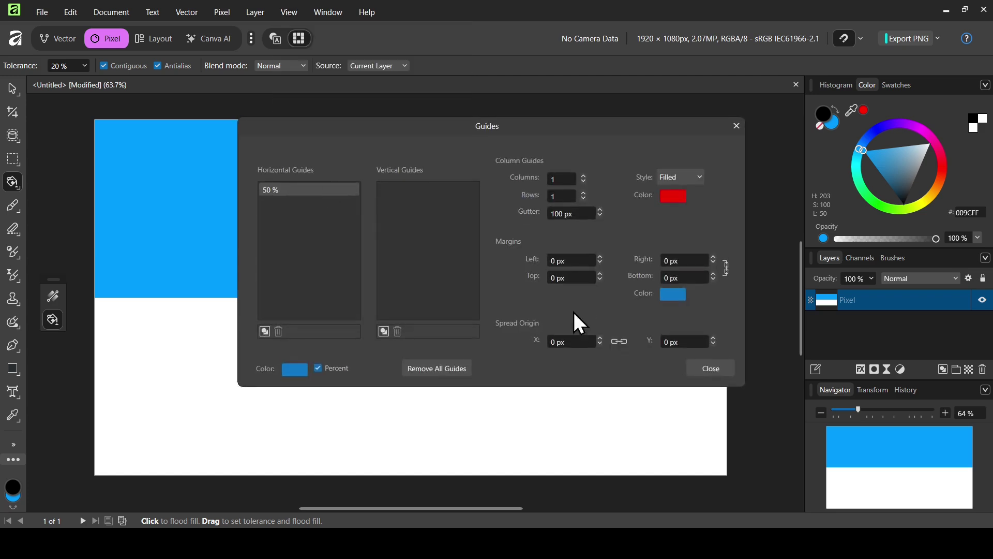
left_click(436, 370)
left_click(708, 364)
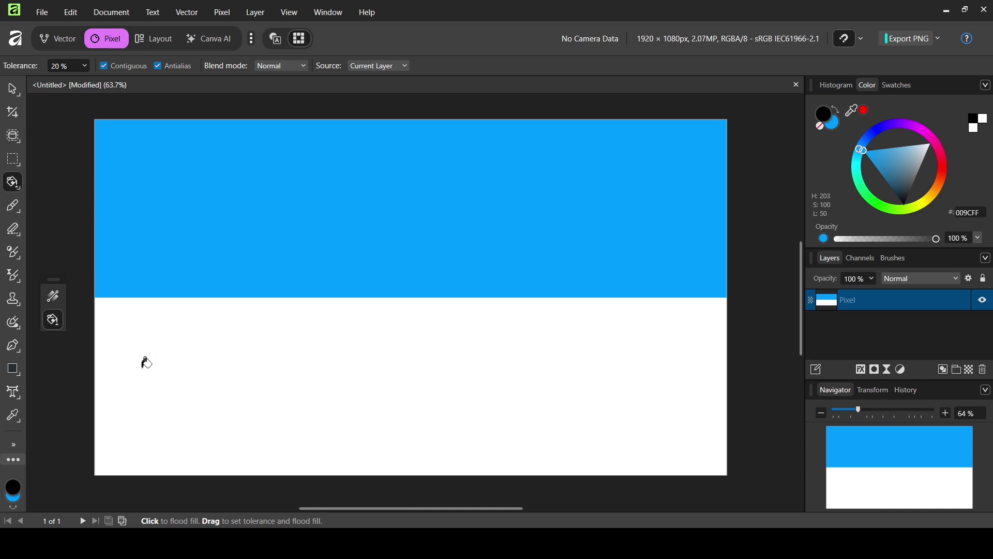
left_click(14, 403)
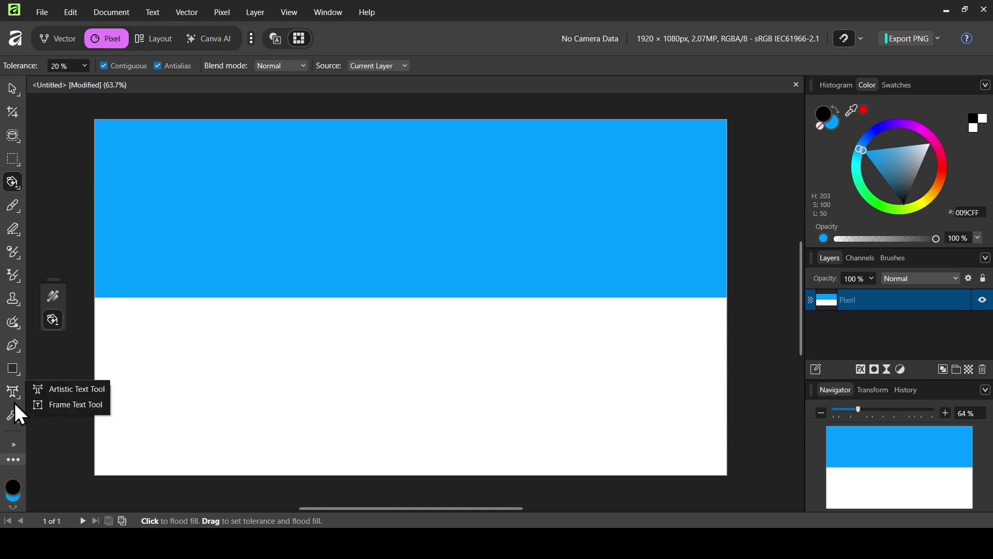
Add the artistic text COLORS on the canvas at 350 pt
left_click(80, 389)
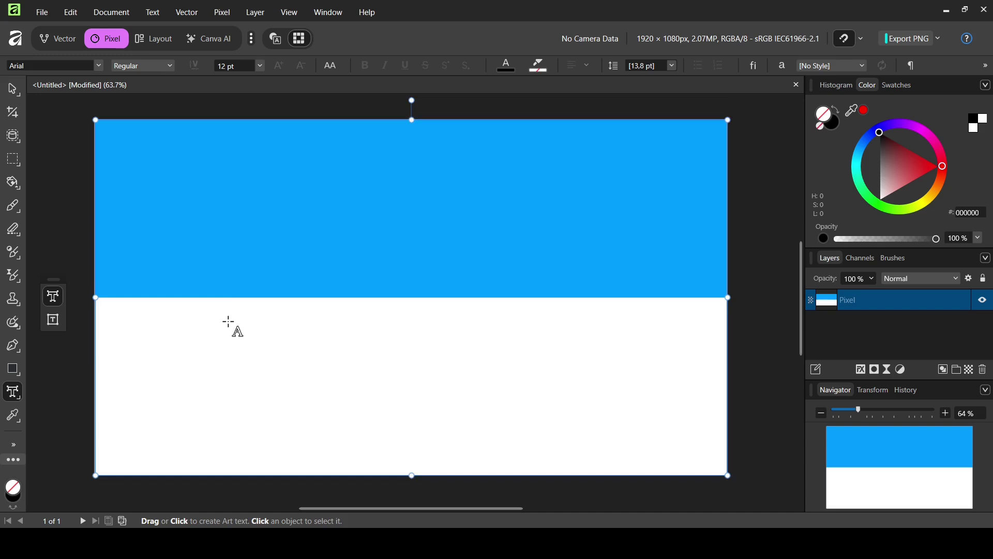
left_click(228, 320)
type("COLORS")
key("ctrl+a")
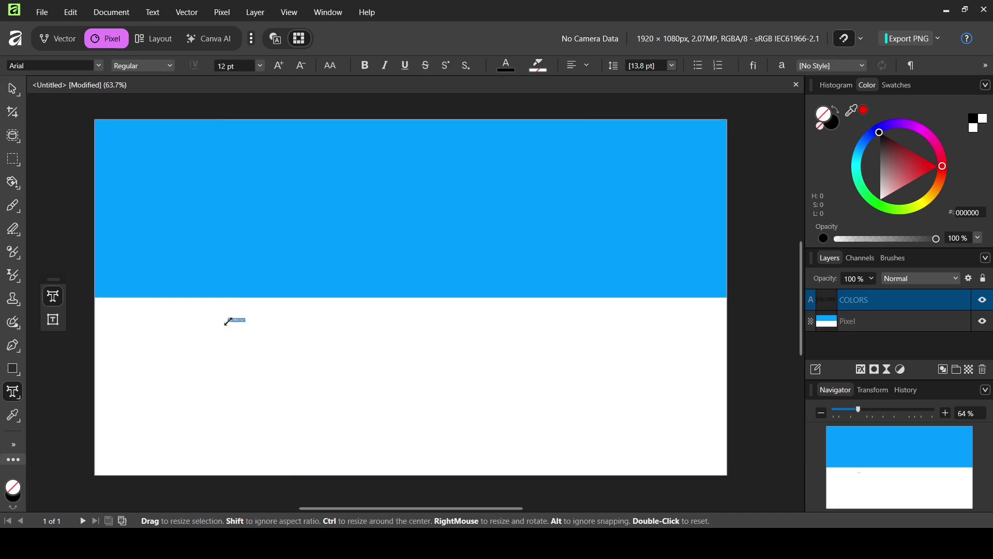
left_click(234, 66)
type("350")
key("Return")
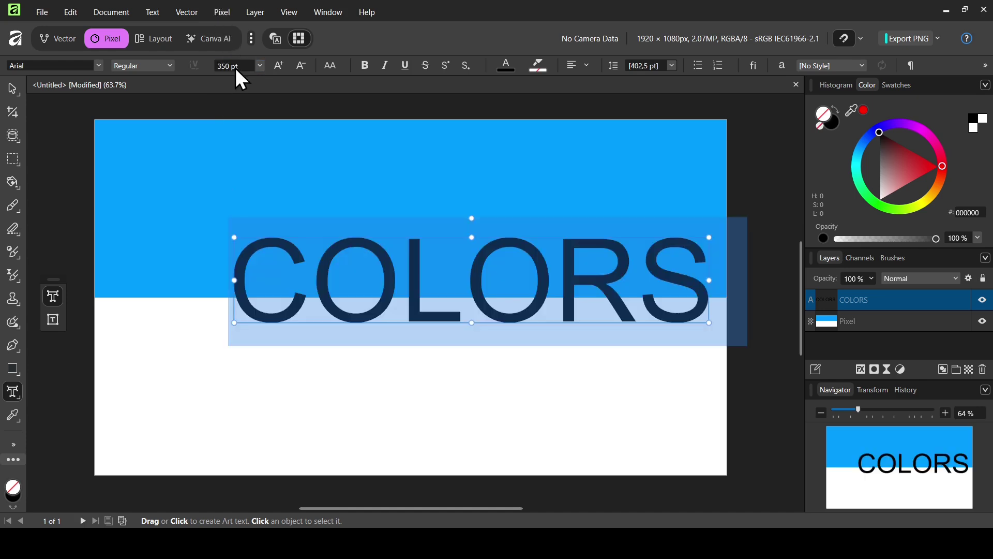
Set COLORS to Anton at 400 pt and move it to the canvas centre
left_click(81, 69)
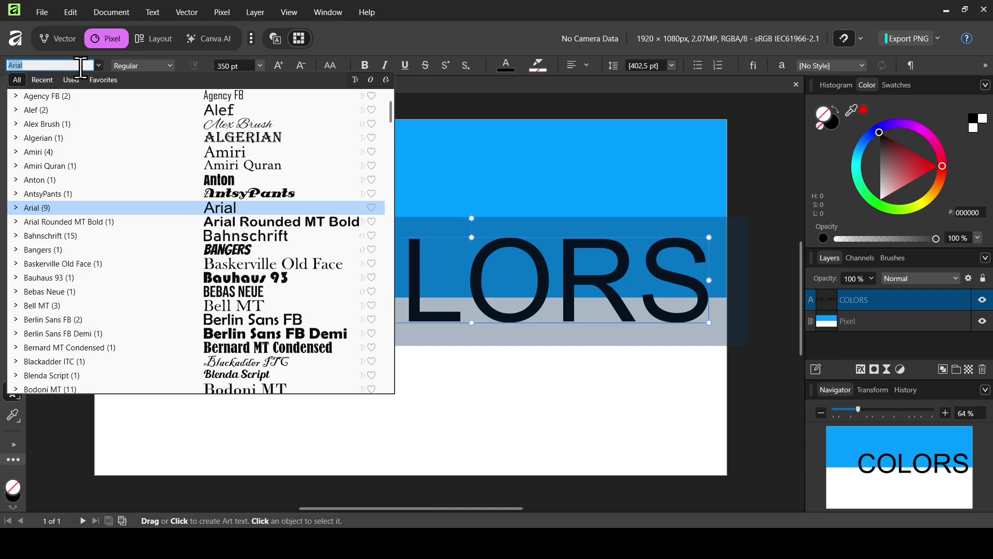
left_click(52, 185)
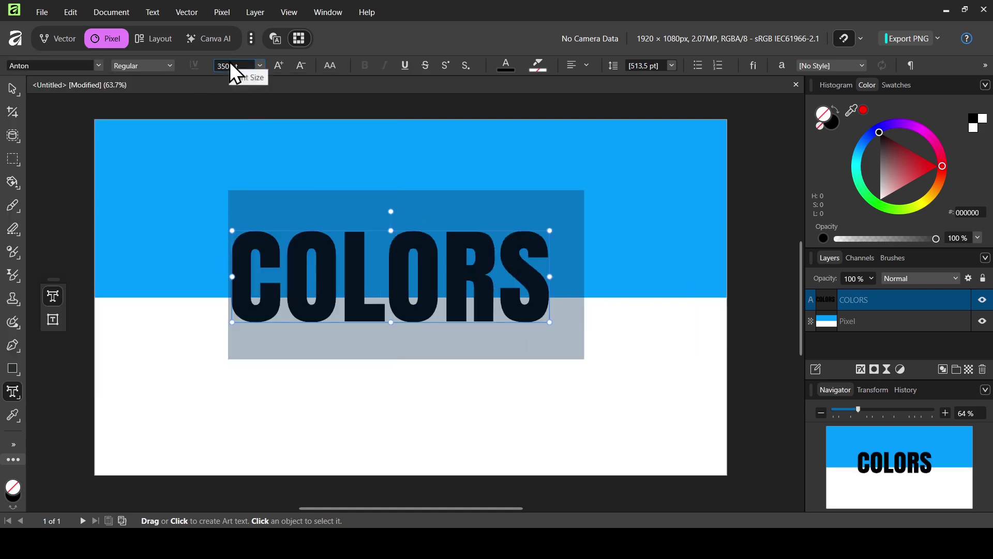
left_click(233, 64)
type("400")
key("Return")
left_click_drag(13, 91, 55, 88)
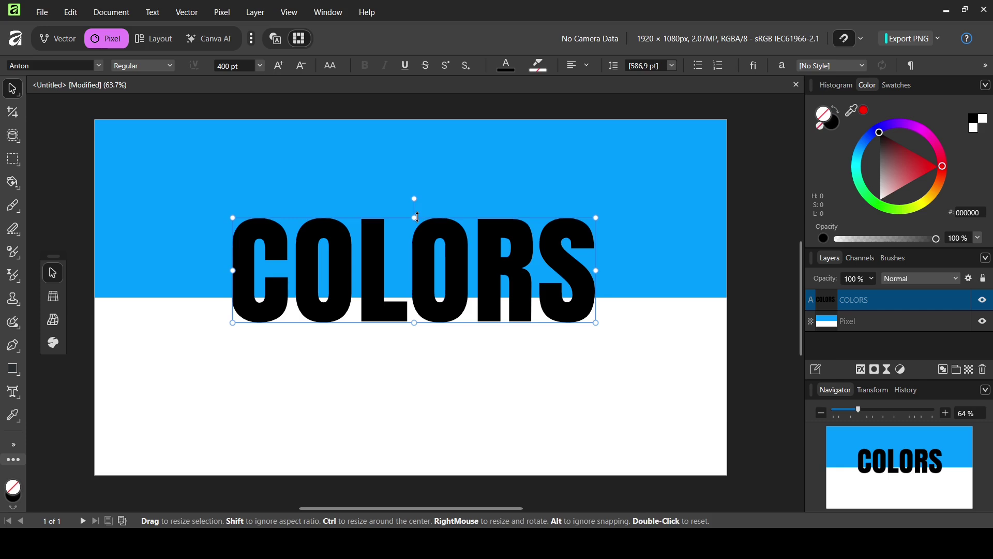
left_click_drag(465, 257, 464, 272)
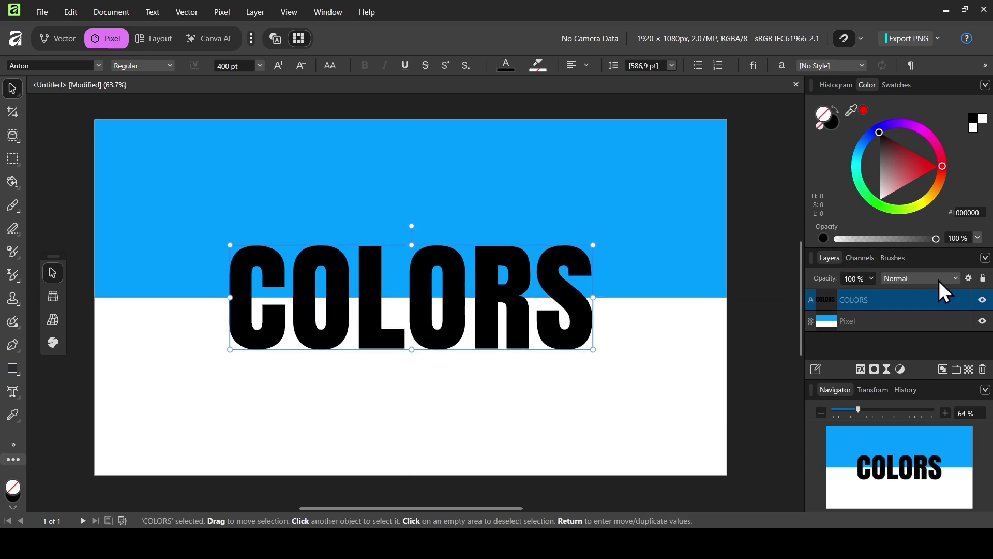
Duplicate the blue-over-white Pixel background layer from the Layers panel
left_click(930, 337)
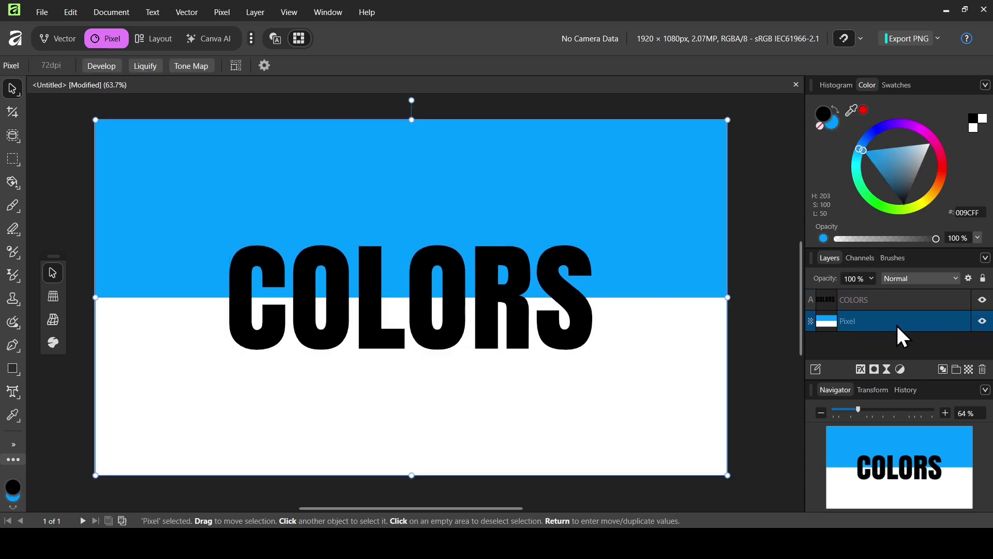
left_click(983, 321)
left_click(983, 320)
right_click(942, 320)
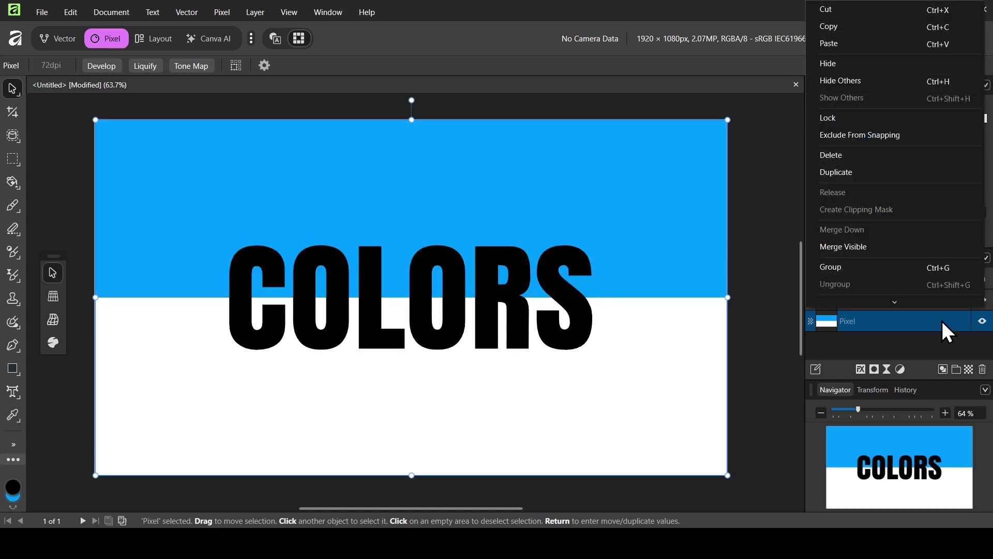
left_click(867, 172)
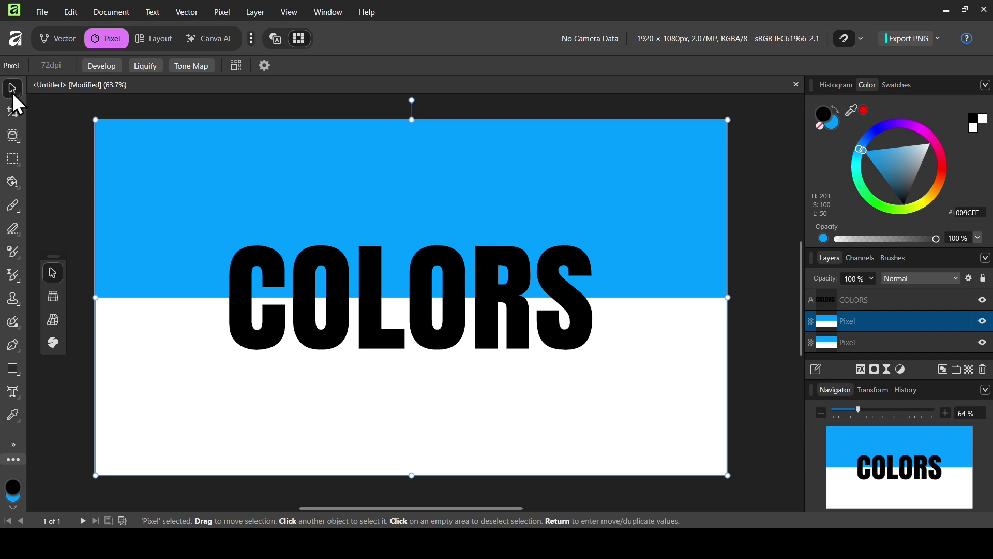
Flip the duplicate Pixel layer vertically
right_click(335, 158)
mouse_move(413, 254)
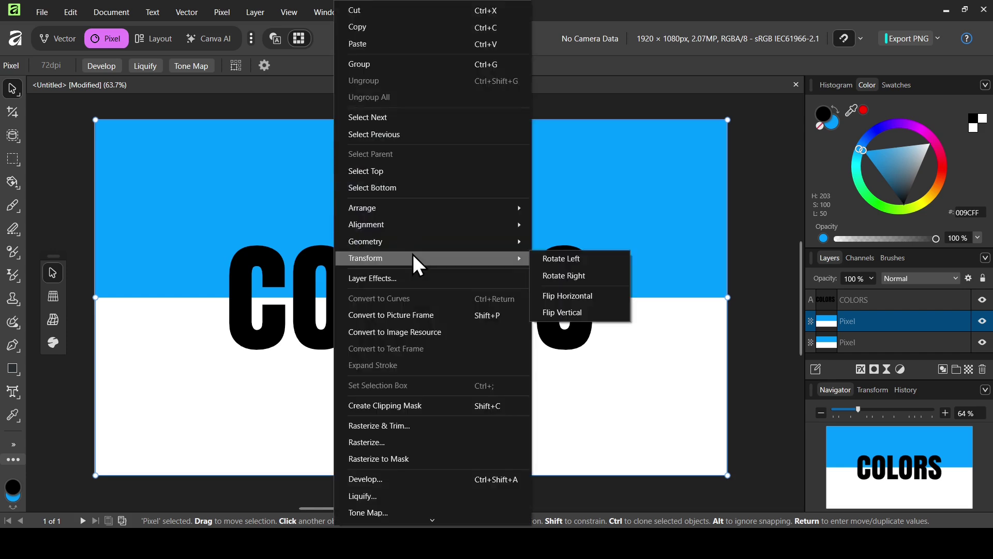
left_click(587, 314)
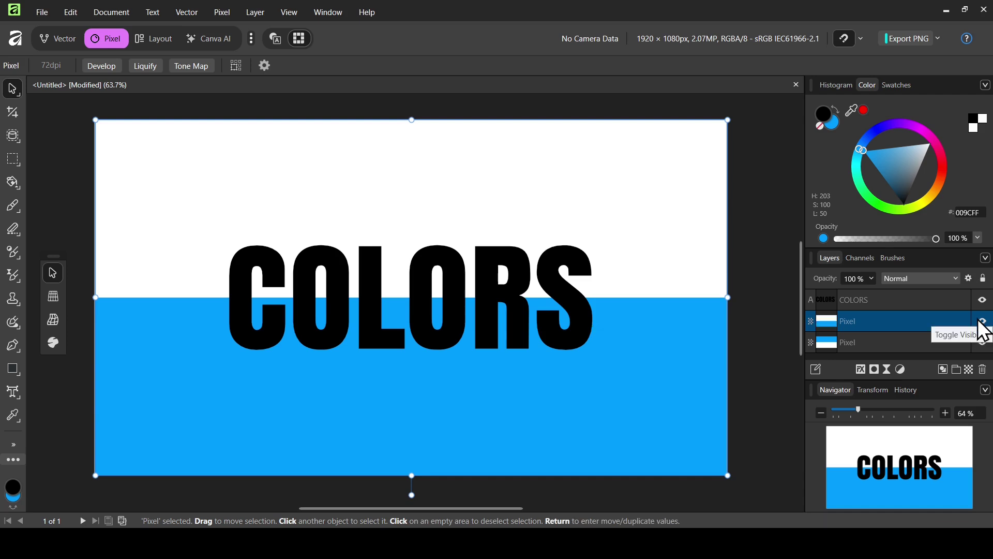
Toggle the flipped copy's visibility to compare, then select the COLORS text layer
left_click(982, 322)
left_click(983, 322)
left_click(983, 322)
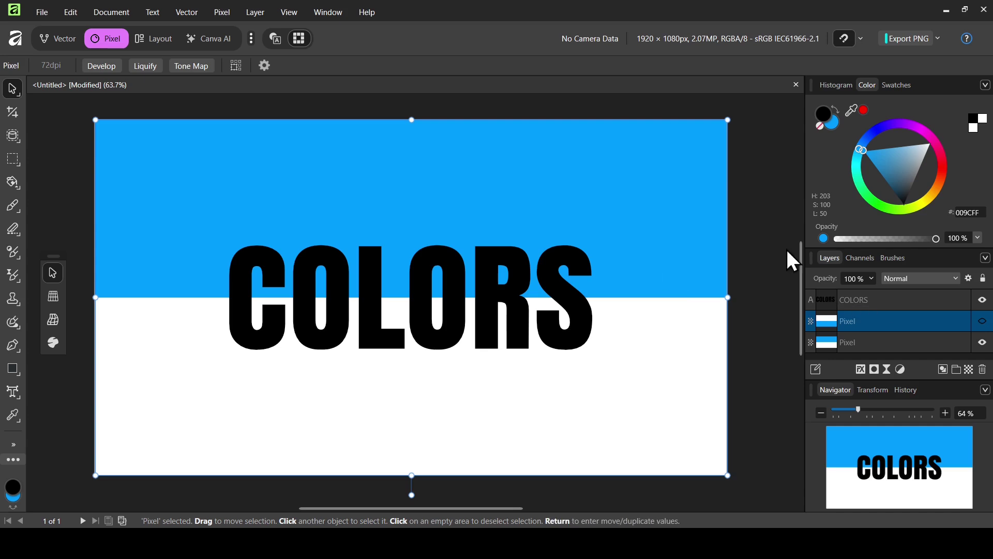
left_click(983, 322)
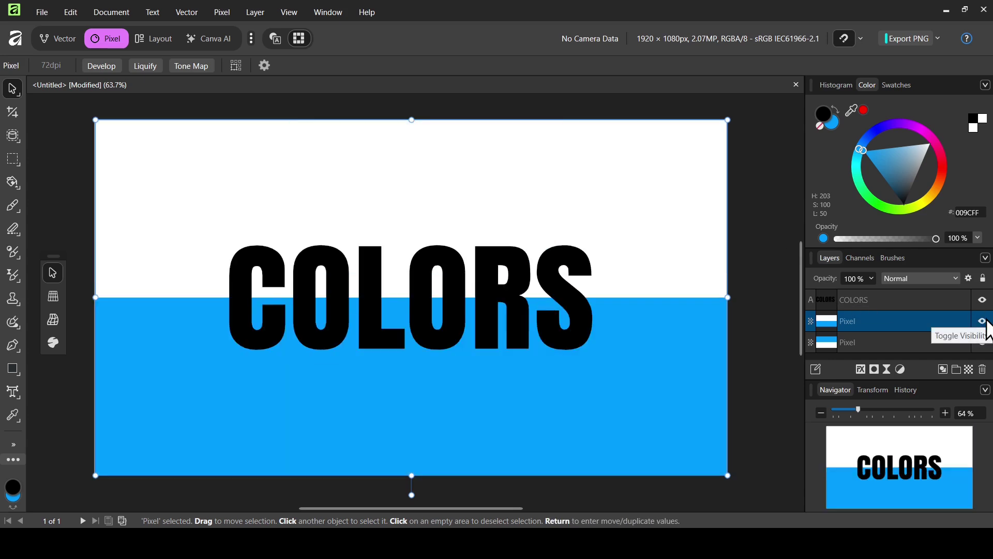
left_click(827, 304)
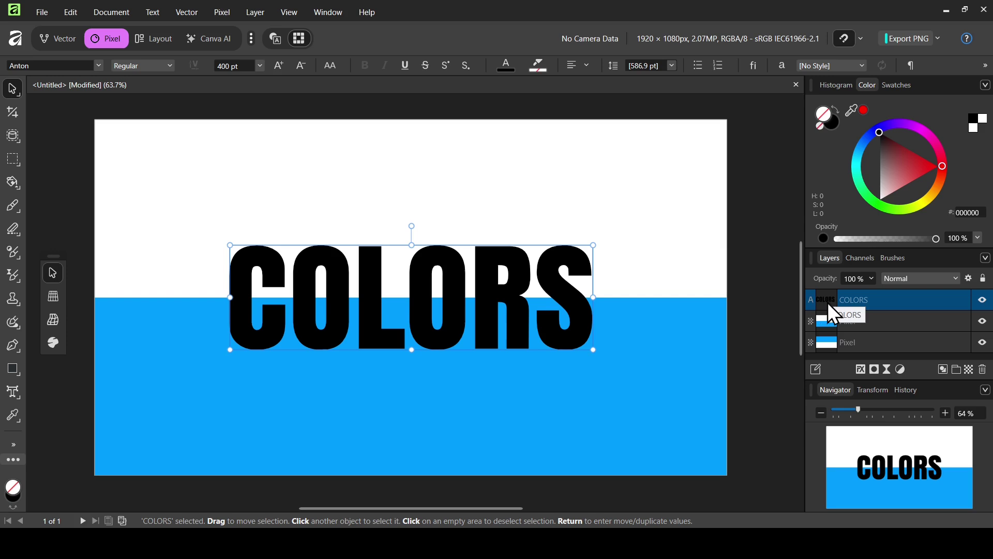
Drag COLORS onto the flipped Pixel layer to clip it inside the text
mouse_move(828, 308)
left_mouse_down()
mouse_move(842, 315)
mouse_move(830, 326)
mouse_move(870, 322)
mouse_move(829, 321)
left_mouse_up()
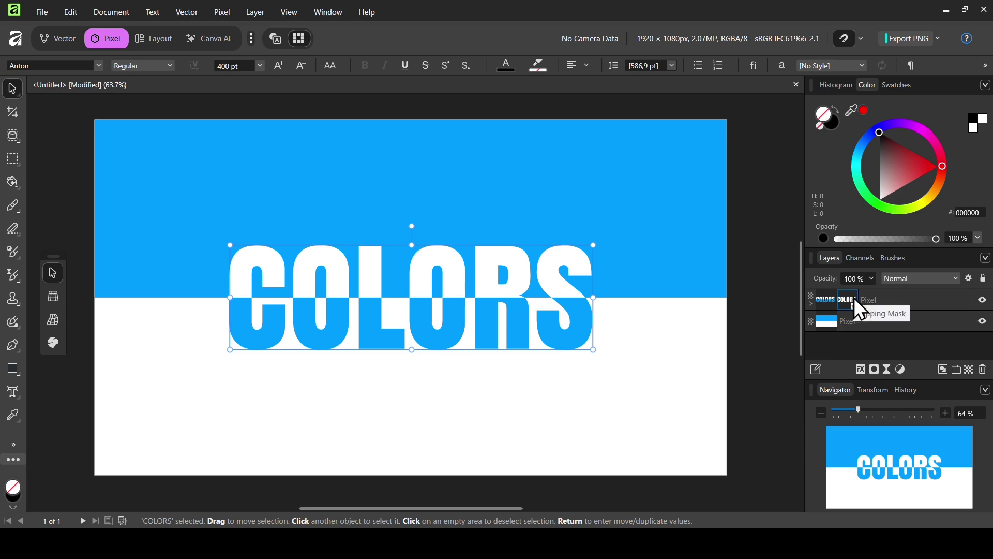
left_click(849, 301)
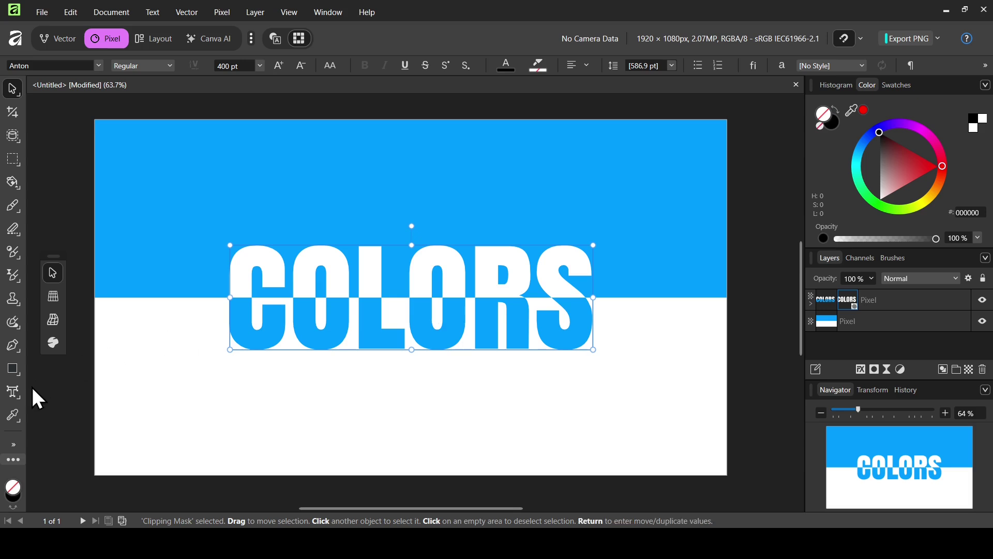
right_click(17, 394)
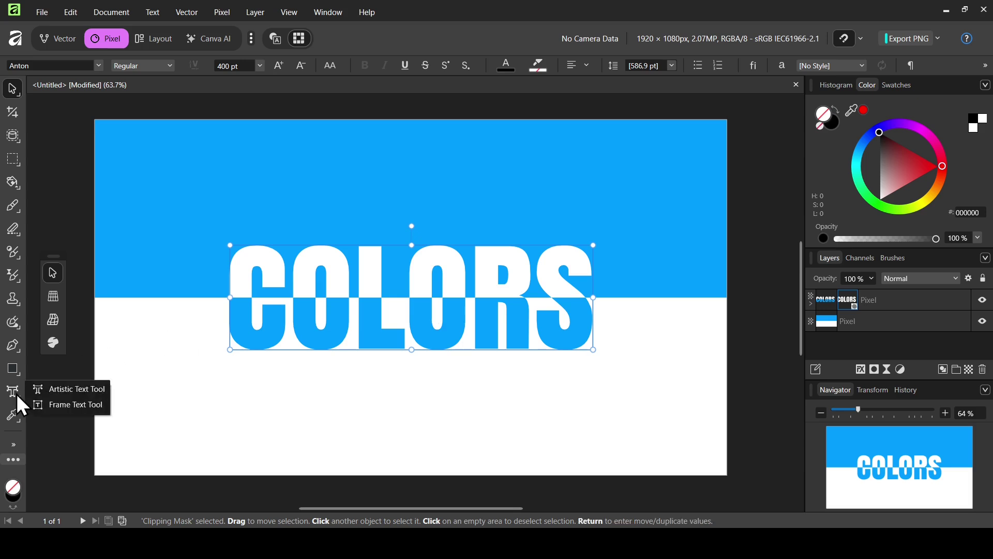
Replace the COLORS text with SPLIT
left_click(76, 387)
left_click(354, 283)
key("ctrl+a")
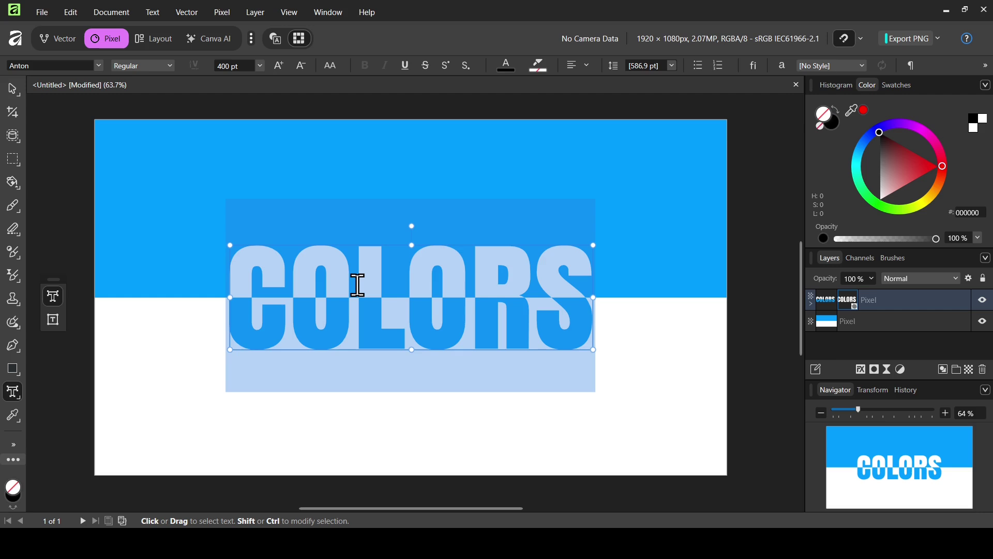
type("SPLIT")
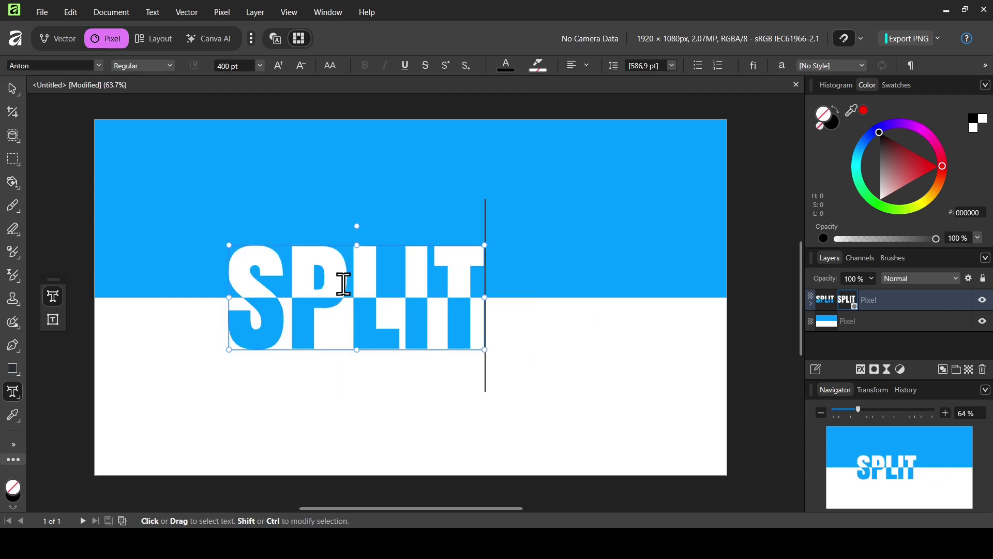
key("ctrl+a")
key("Escape")
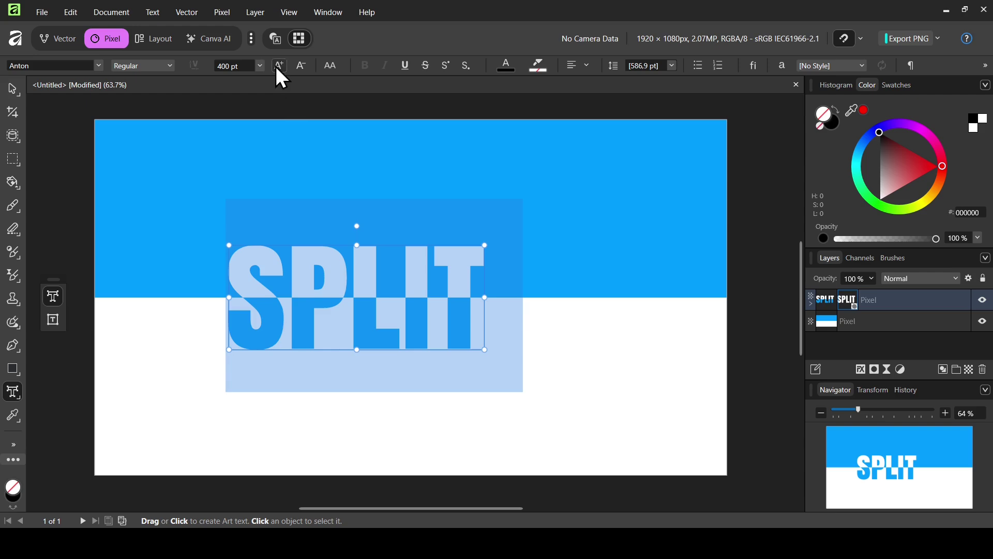
Set SPLIT to Poppins Bold at 450 pt
left_click(76, 65)
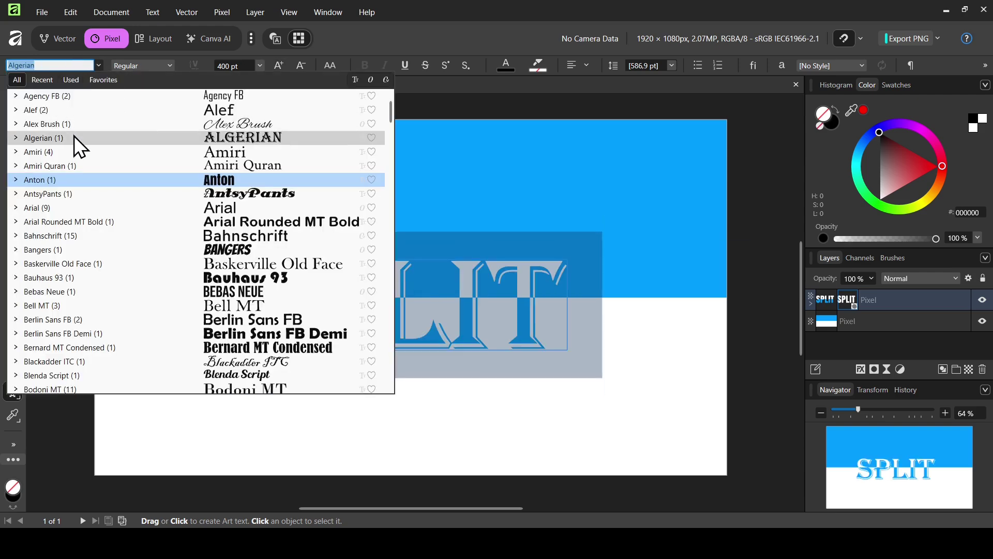
type("POP")
left_click(68, 96)
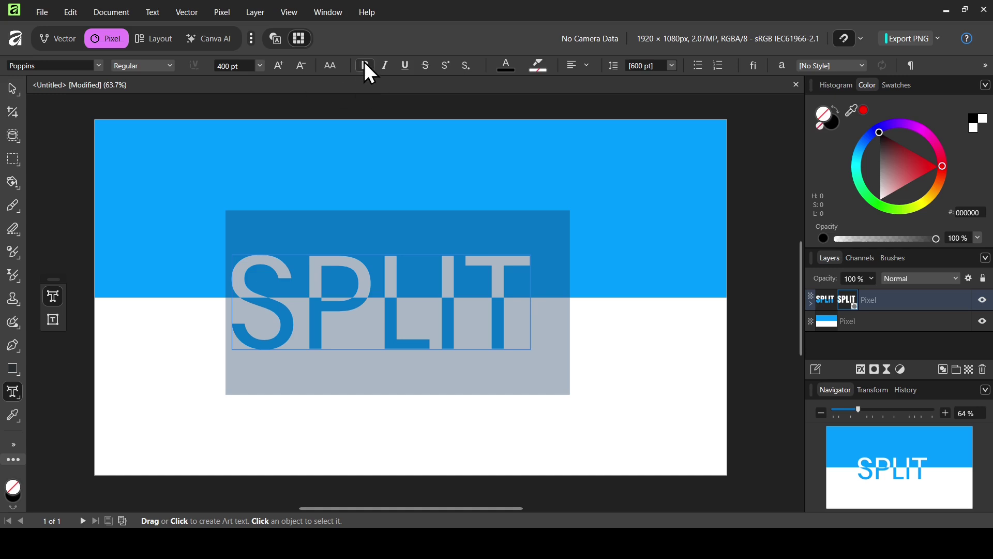
left_click(369, 66)
left_click(232, 65)
type("450")
key("Return")
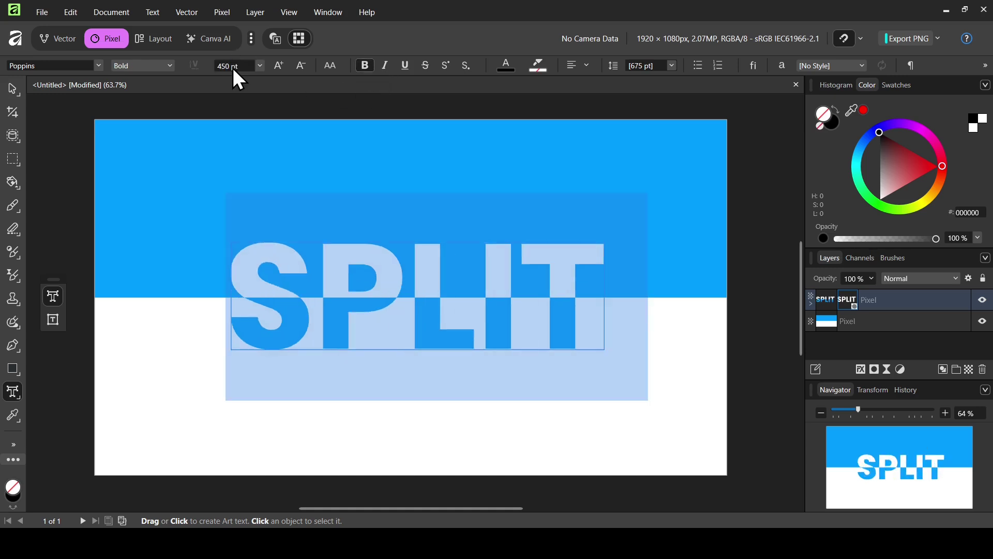
Nudge SPLIT slightly lower with the Move Tool
left_click(11, 90)
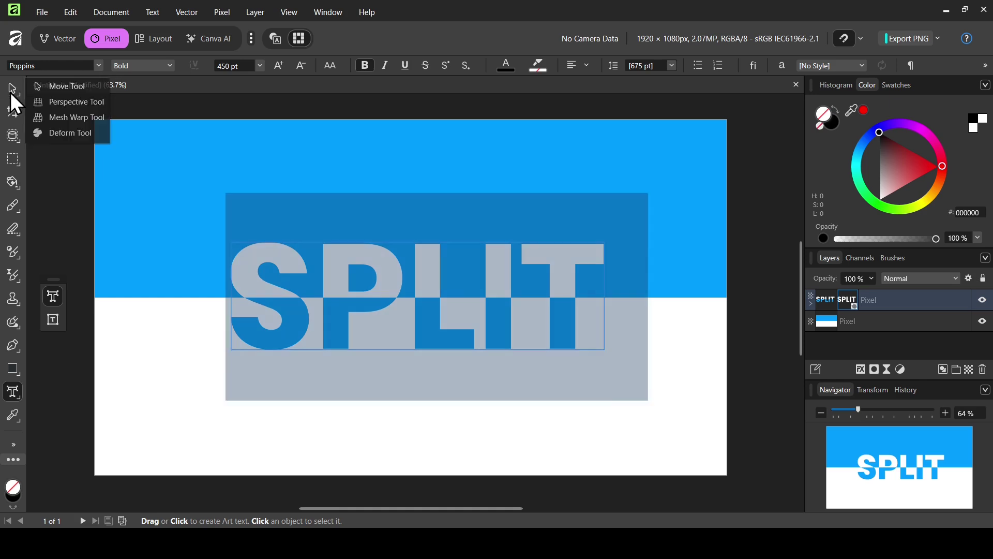
left_click(76, 88)
left_click_drag(382, 246, 377, 247)
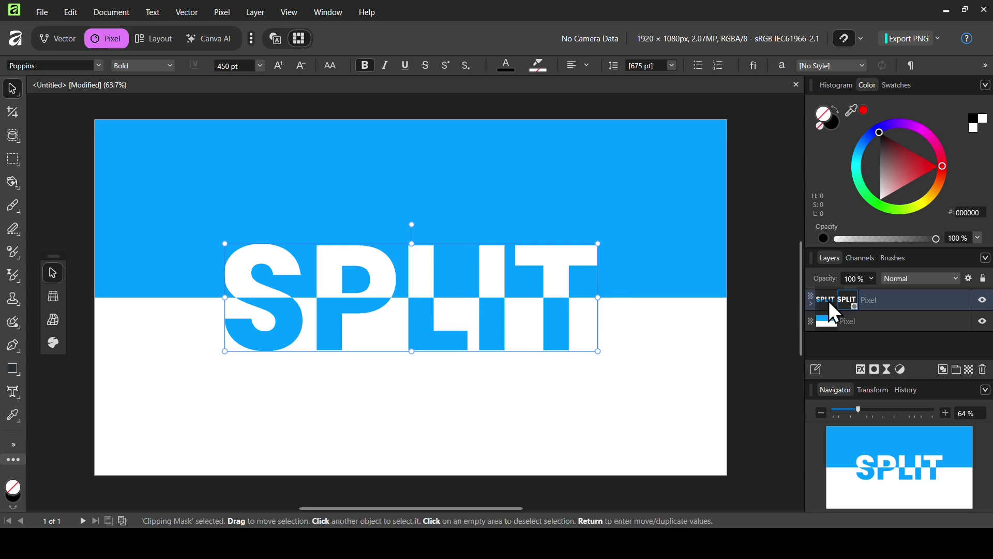
Select the SPLIT text layer and enable Bevel/Emboss in Layer Effects
left_click_drag(827, 302, 827, 298)
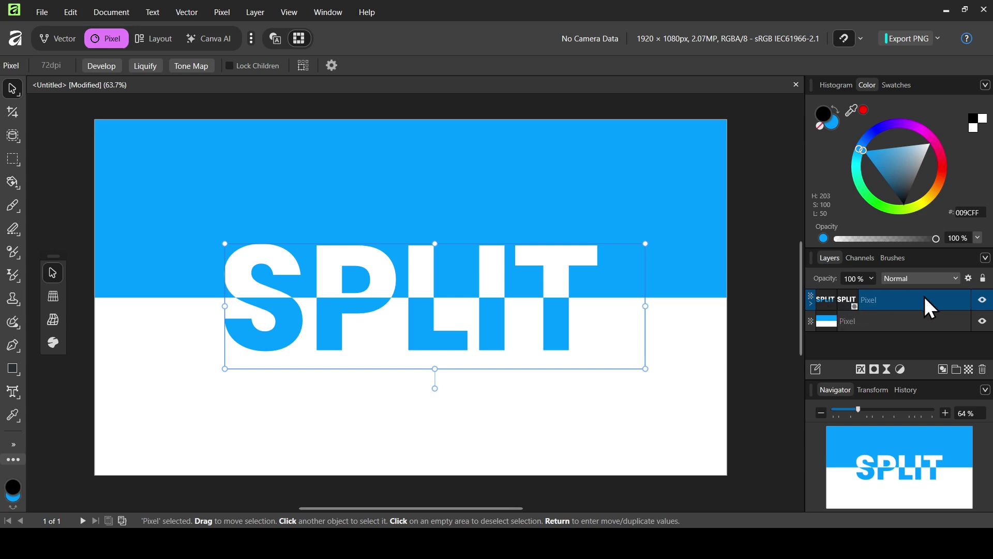
left_click(849, 299)
left_click(860, 371)
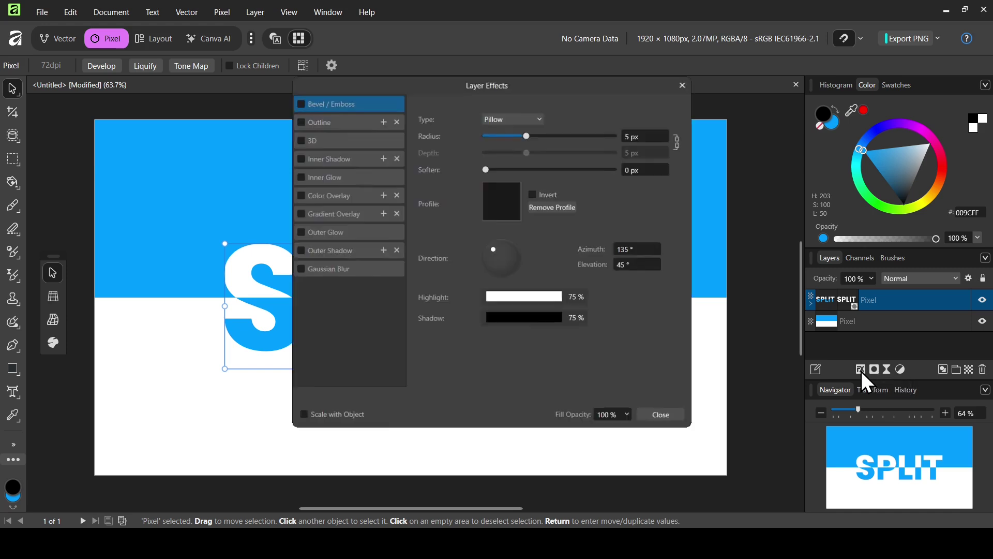
left_click_drag(552, 84, 770, 91)
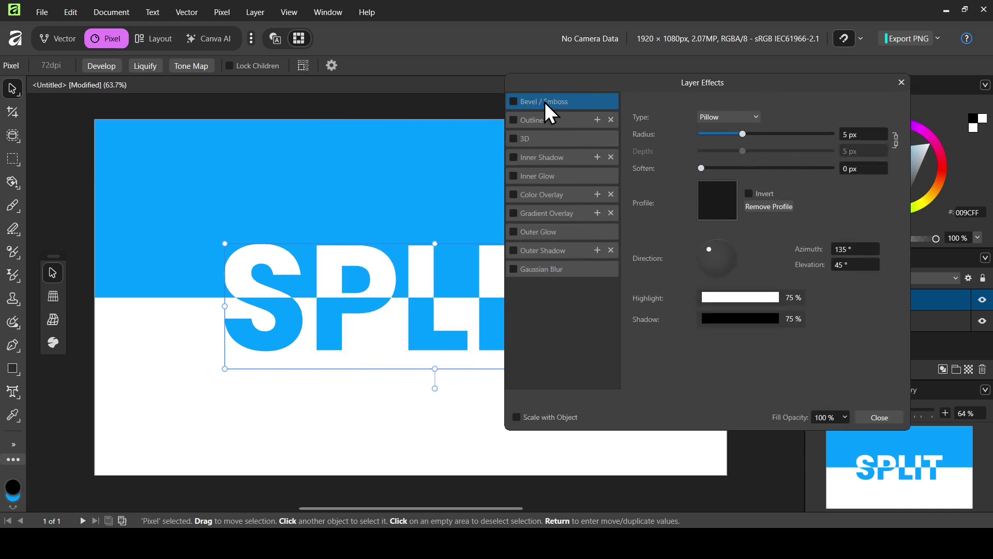
left_click(515, 101)
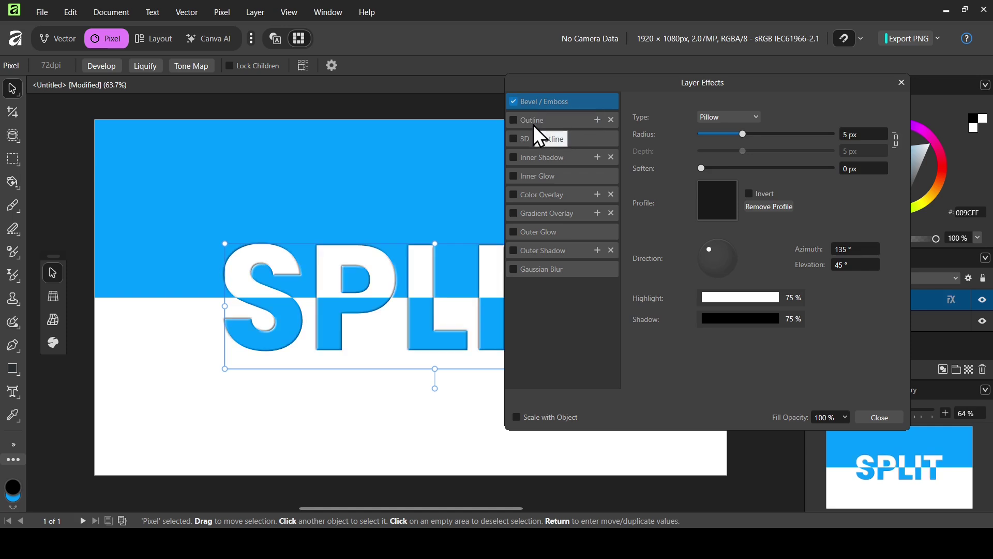
Add a thin black 0.9 px Outline and a 3D effect, then close Layer Effects
left_click(538, 136)
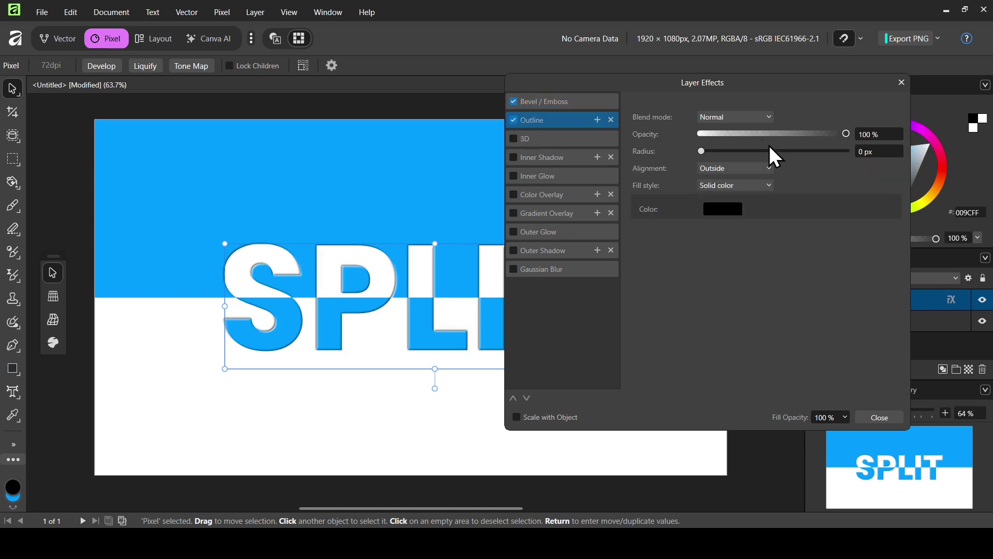
left_click_drag(704, 151, 734, 152)
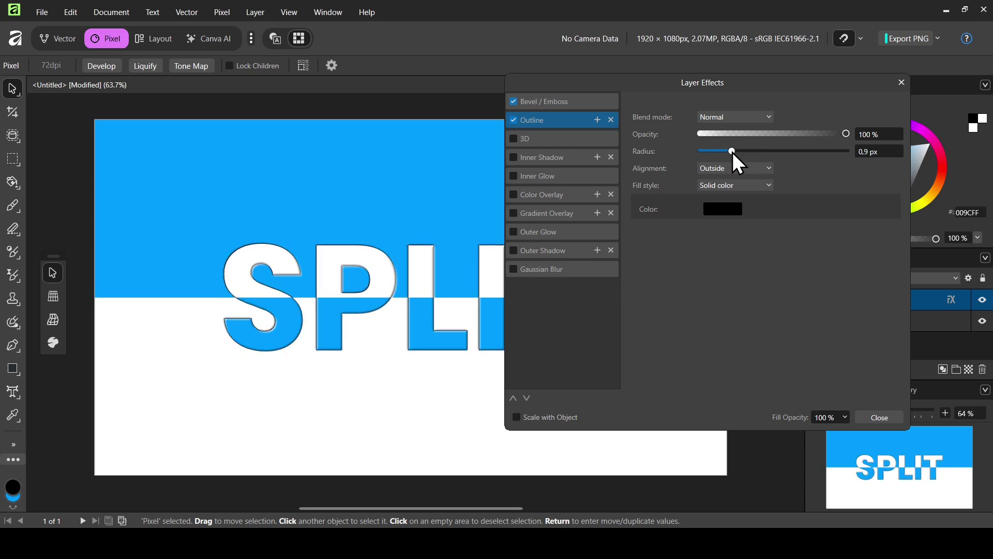
left_click(522, 140)
left_click(512, 140)
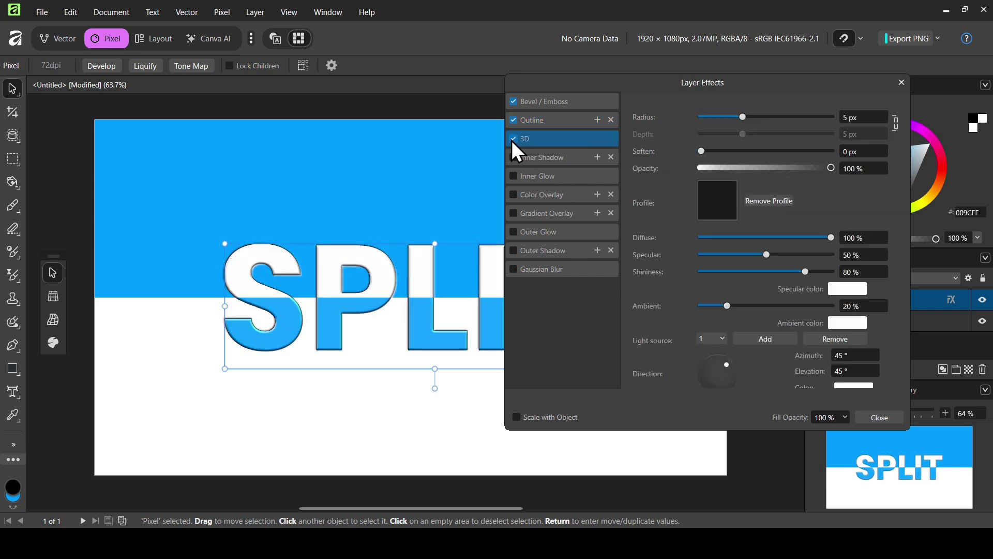
left_click(904, 85)
left_click(983, 301)
left_click(983, 300)
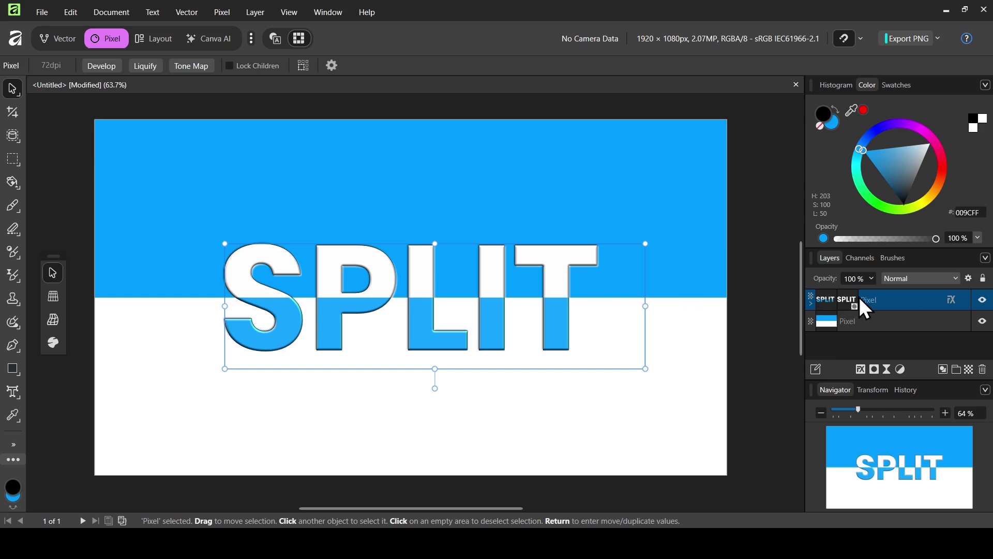
Replace the word SPLIT with COLORS using the Artistic Text Tool
left_click(848, 299)
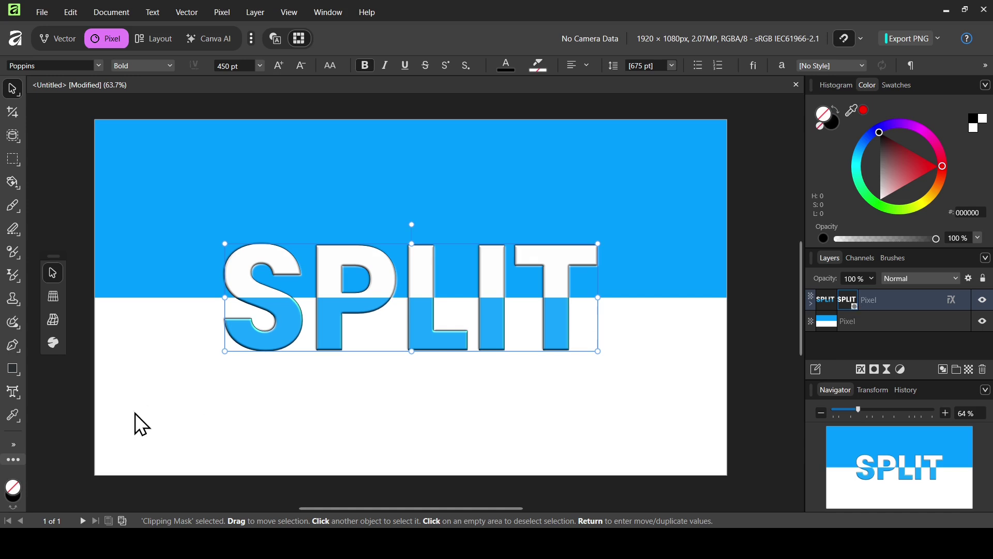
left_click(11, 387)
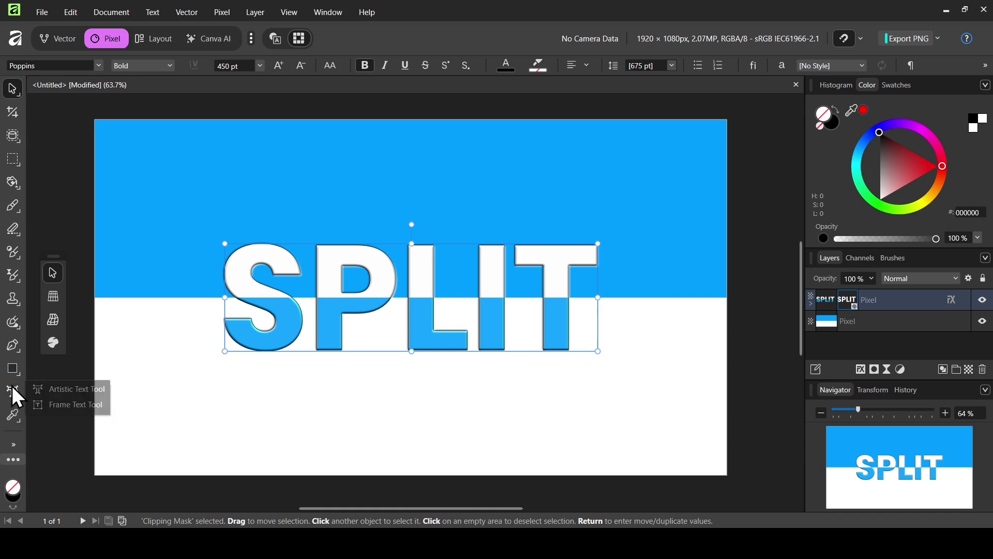
left_click(73, 392)
double_click(447, 282)
type("C")
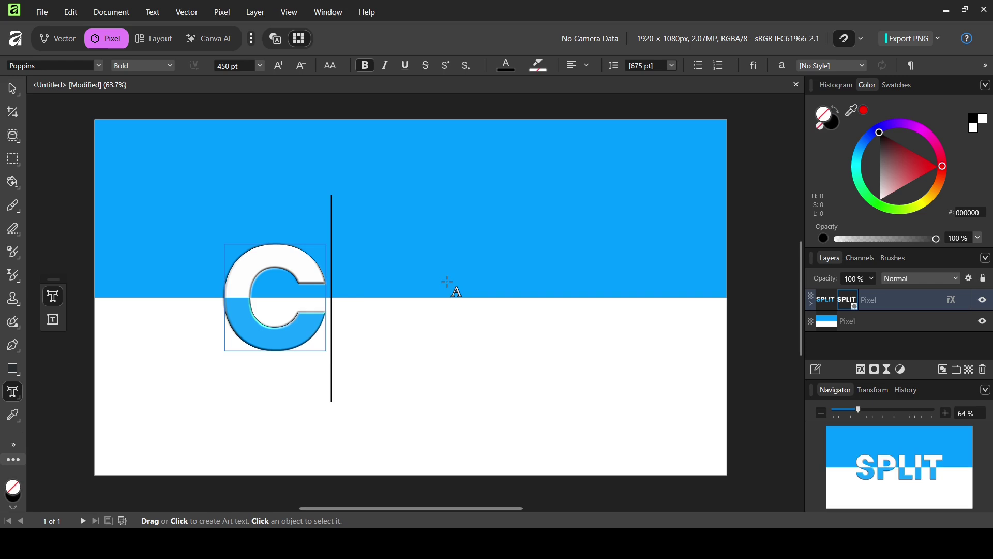
type("OLOR")
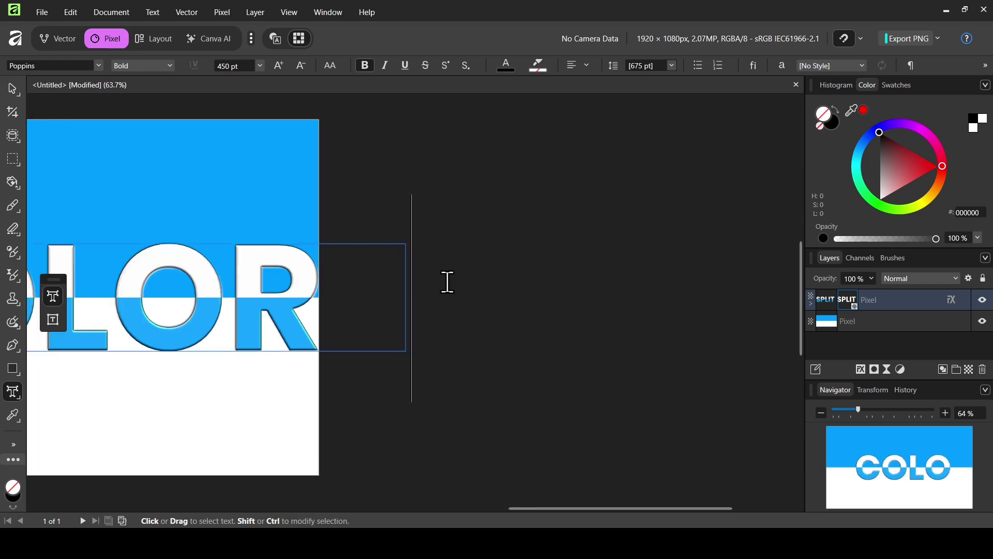
Set the COLORS text to a 380 pt font size
key("ctrl+a")
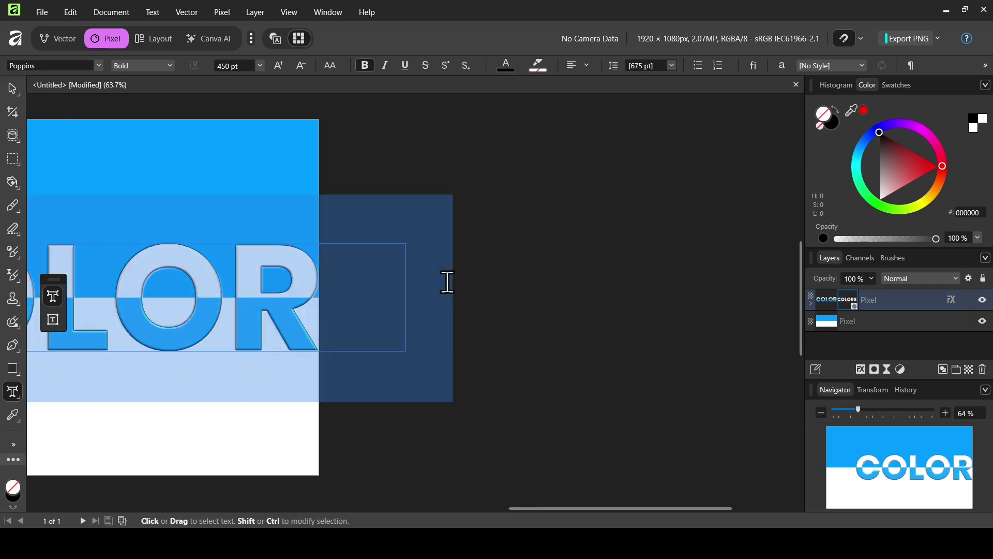
left_click(235, 66)
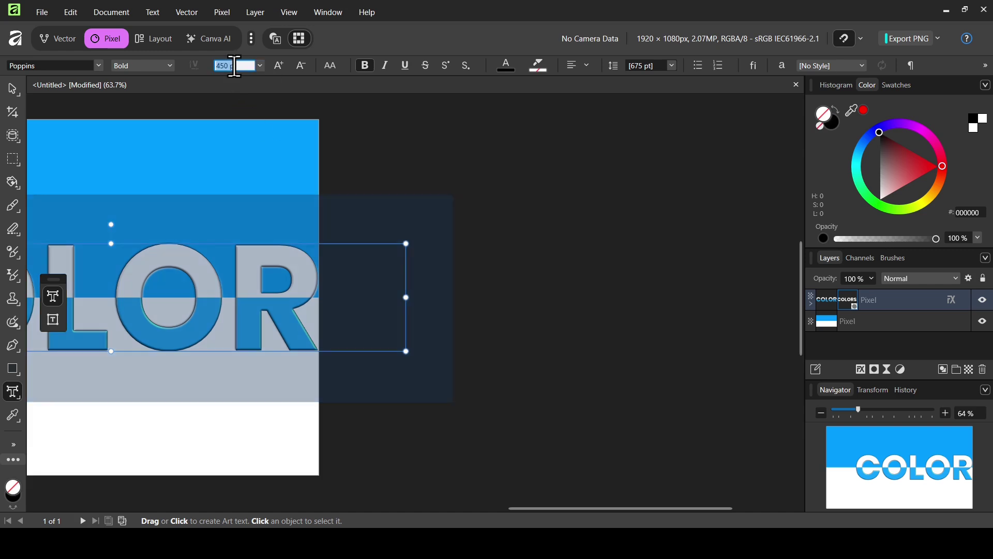
type("380")
key("Return")
Center the COLORS lettering over the blue-top, white-bottom split with the Move Tool
left_click_drag(578, 508, 346, 507)
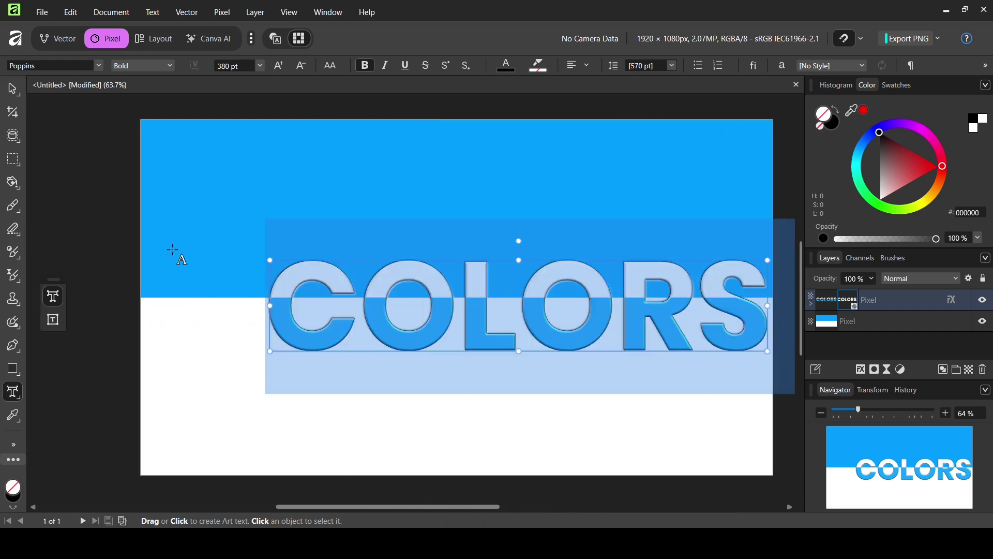
left_click(18, 93)
left_click(51, 88)
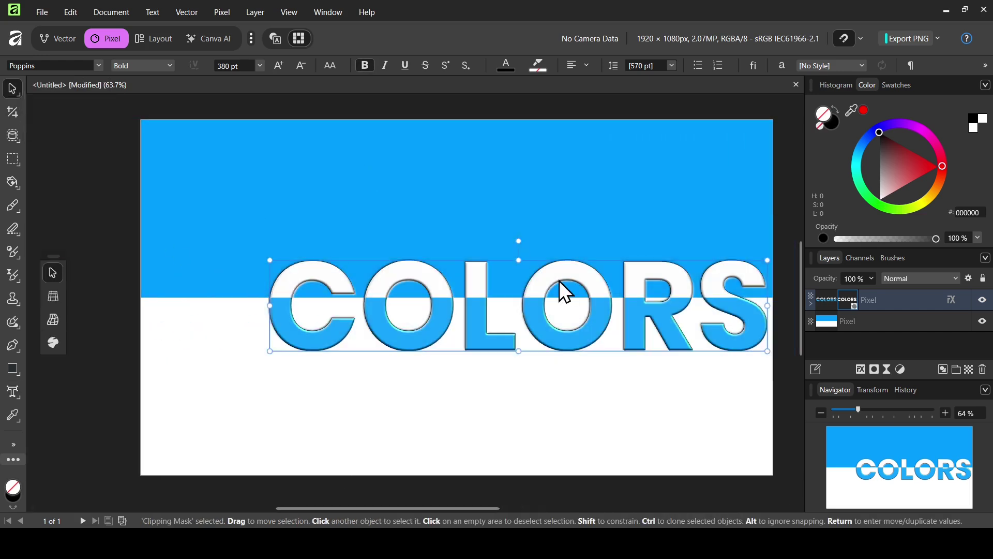
left_click_drag(564, 282, 499, 273)
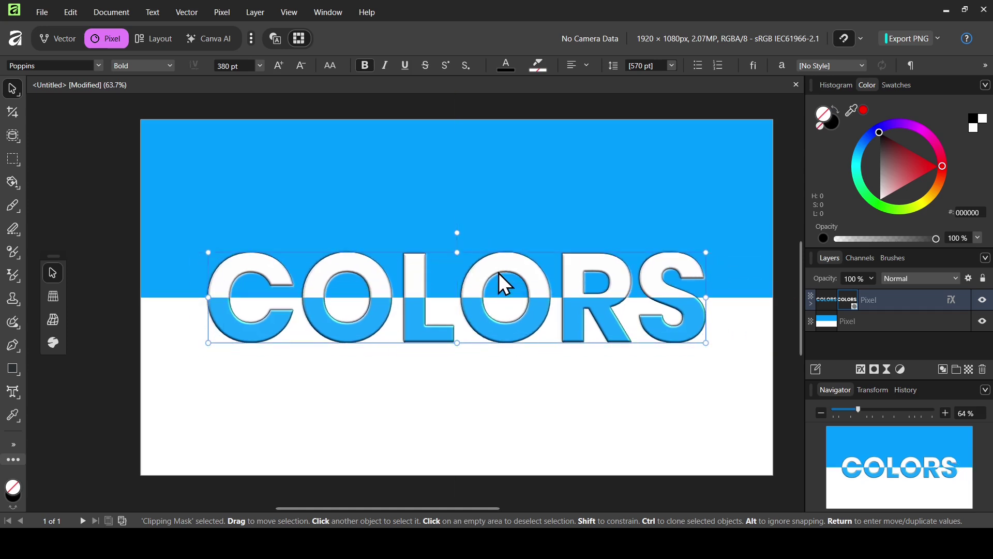